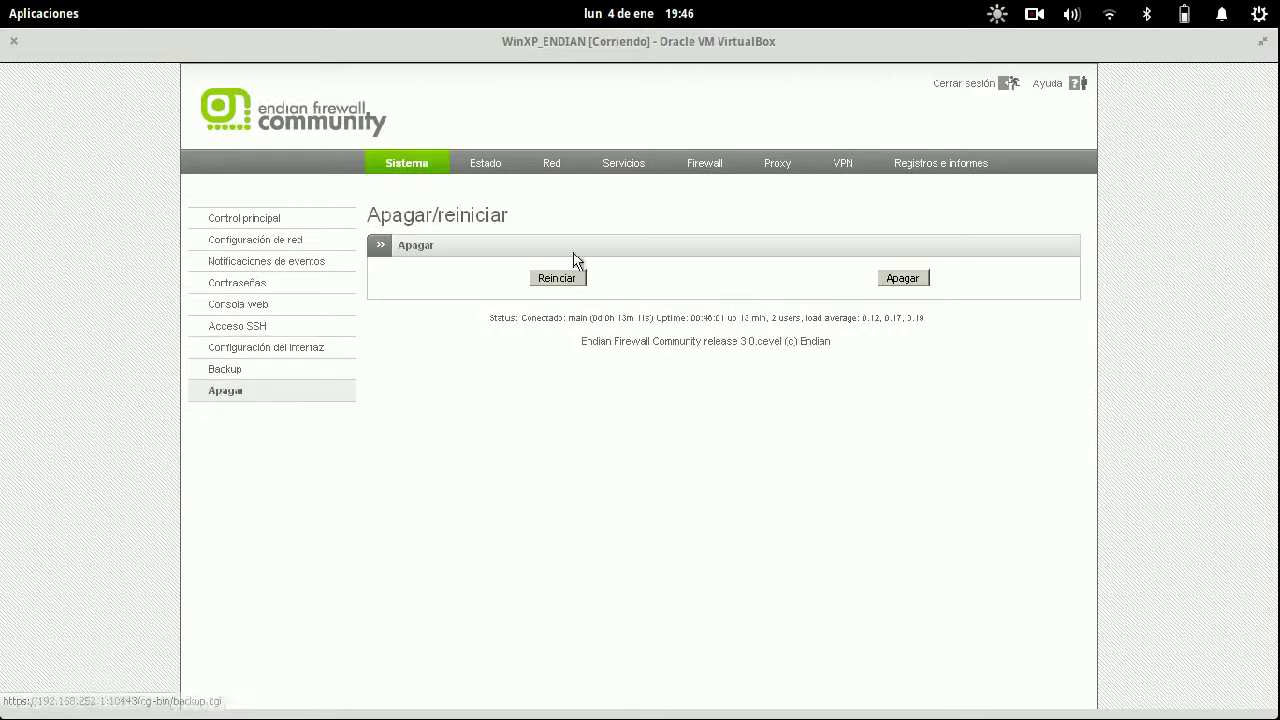
# Open the system status information (Estado) and review it from the services list through to the kernel version.
pyautogui.click(490, 172)
pyautogui.scroll(-5, 903, 407)
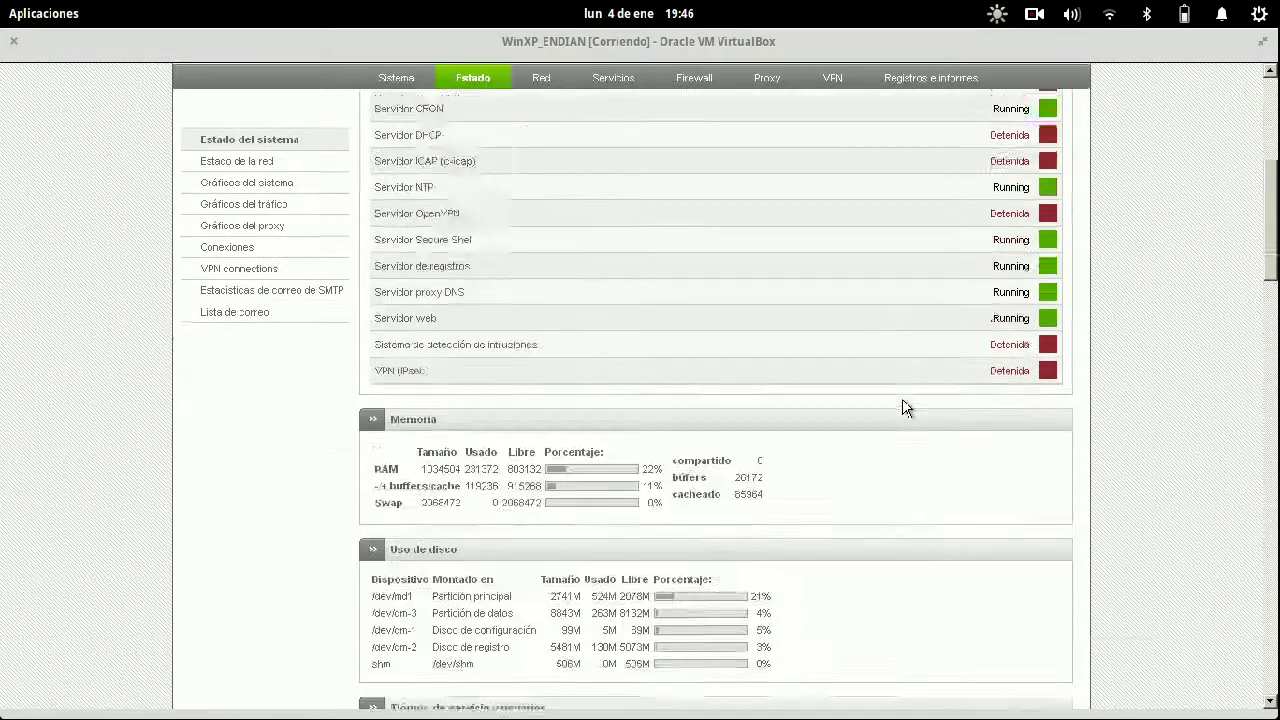
pyautogui.scroll(-20, 903, 407)
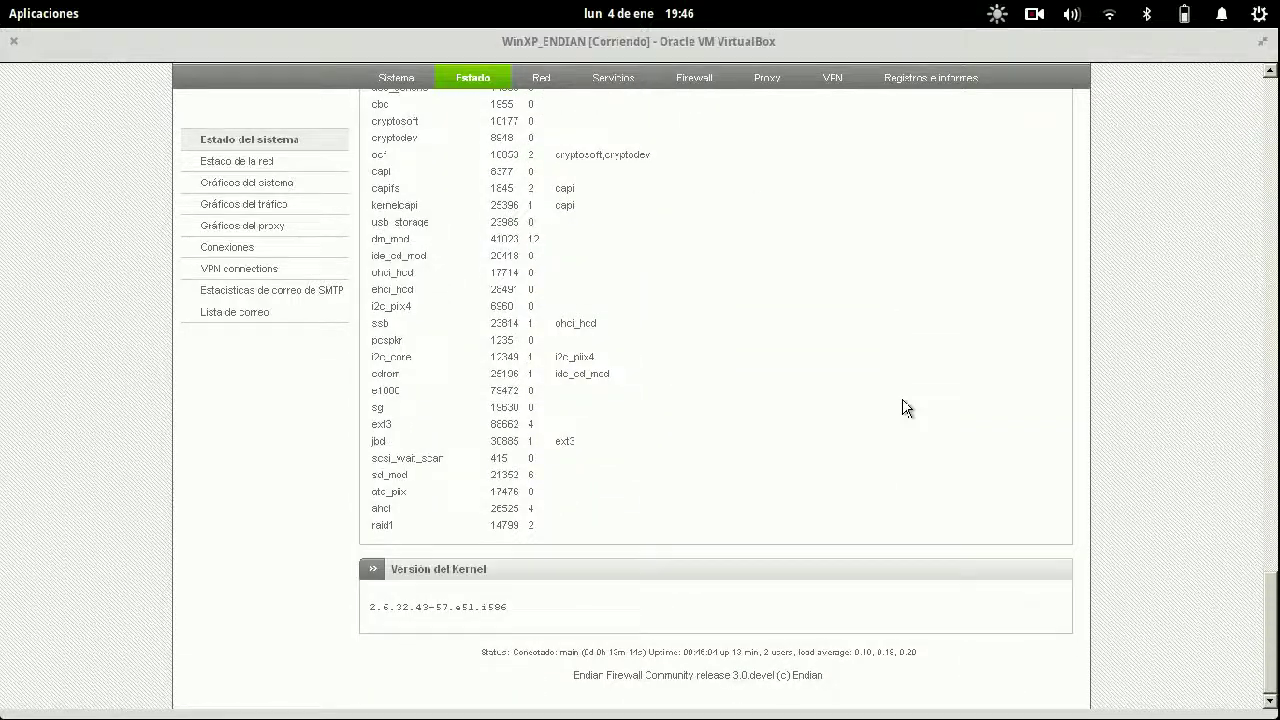
pyautogui.scroll(20, 903, 407)
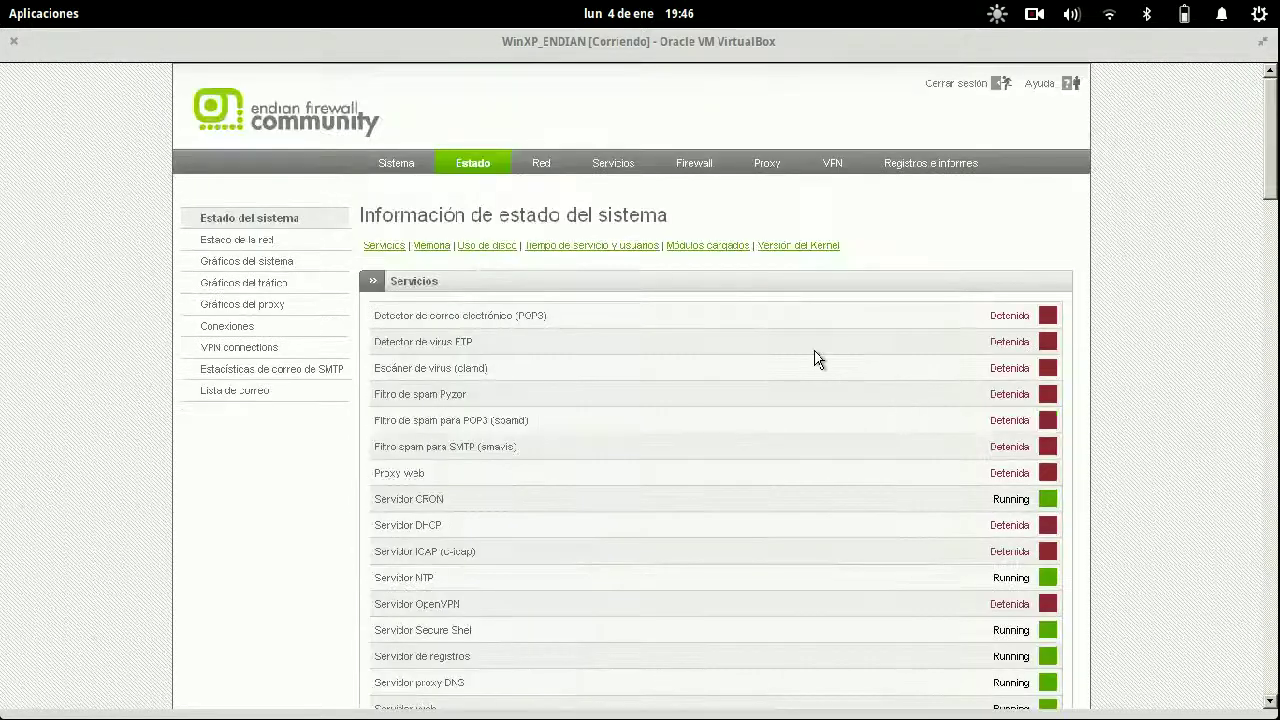
# Examine the disk usage, uptime and users, and loaded modules sections of the system status information.
pyautogui.click(471, 249)
pyautogui.scroll(10, 634, 391)
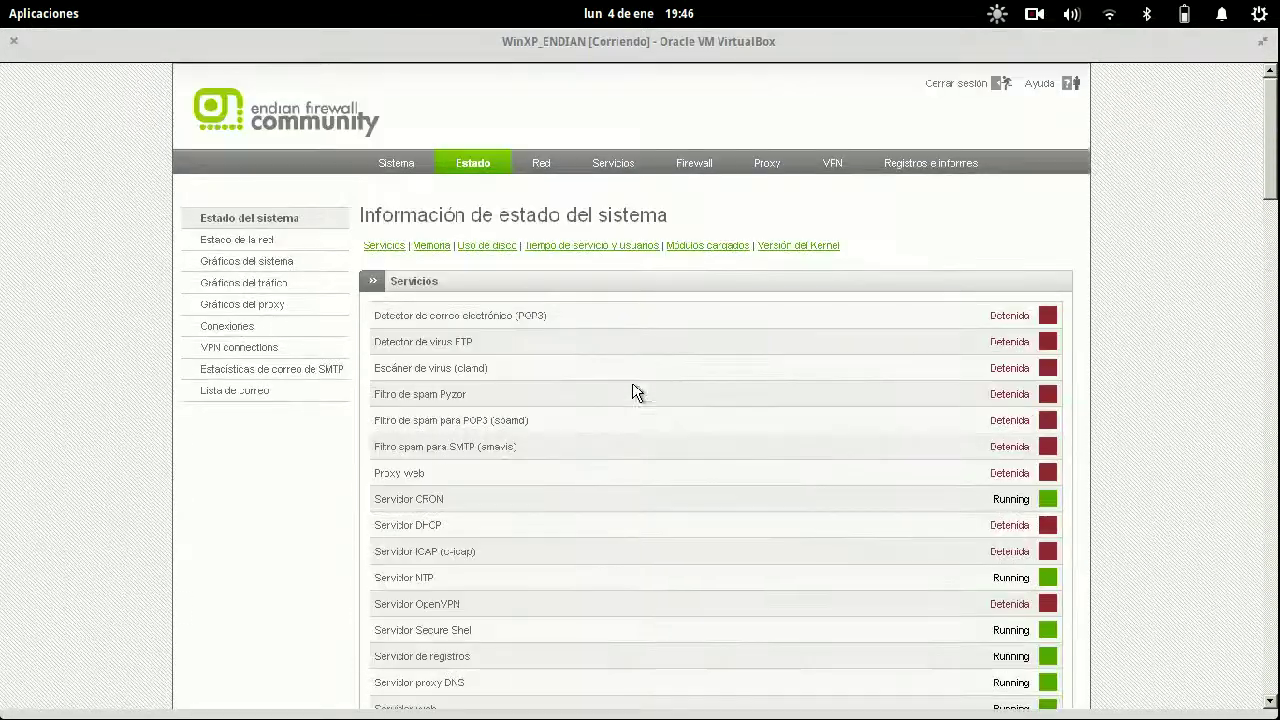
pyautogui.click(638, 246)
pyautogui.scroll(-5, 640, 253)
pyautogui.scroll(-3, 640, 253)
pyautogui.scroll(15, 637, 251)
pyautogui.click(700, 250)
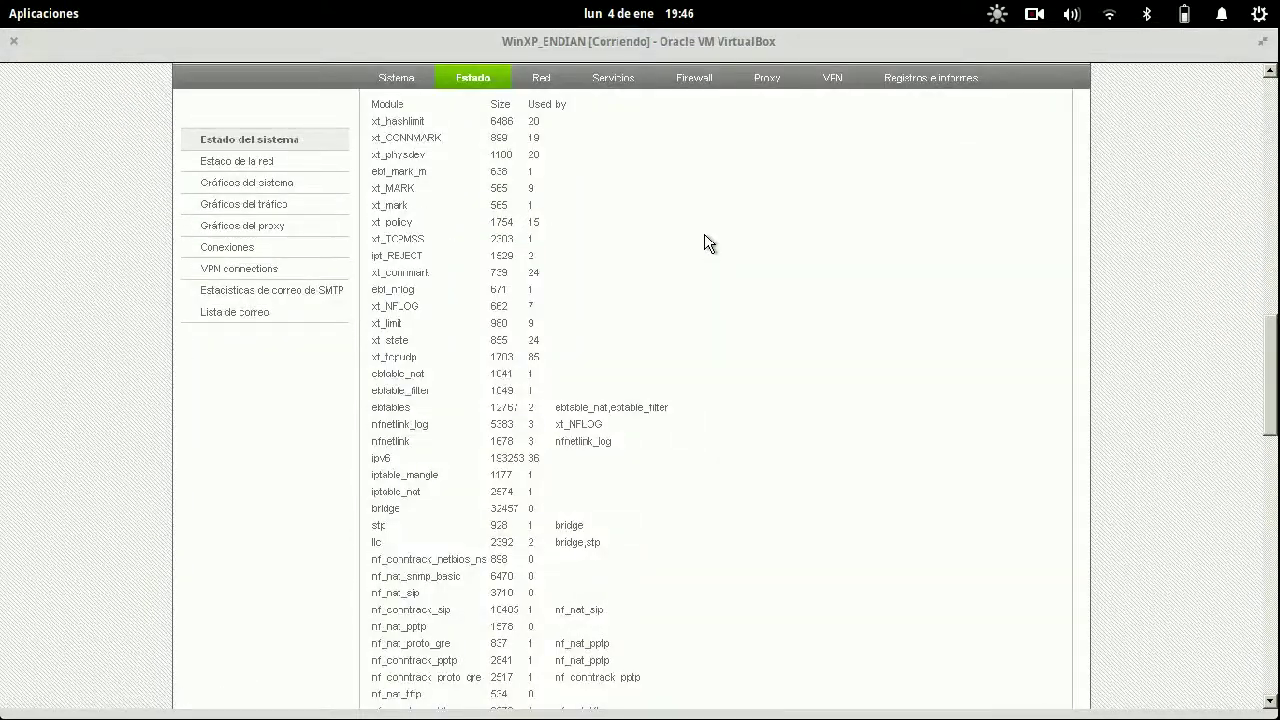
pyautogui.scroll(15, 605, 331)
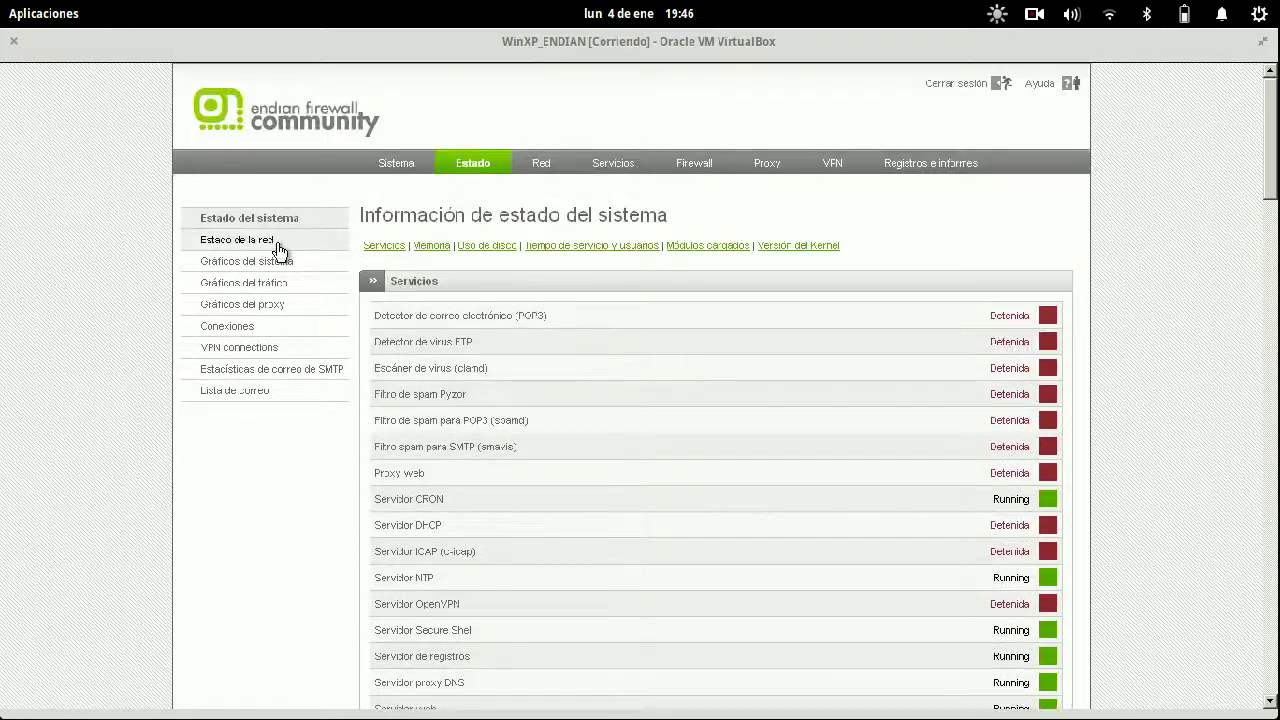
# Examine the network status information, covering interfaces, NIC status, routing table and ARP table entries, and dismiss the Reader View notice.
pyautogui.click(278, 245)
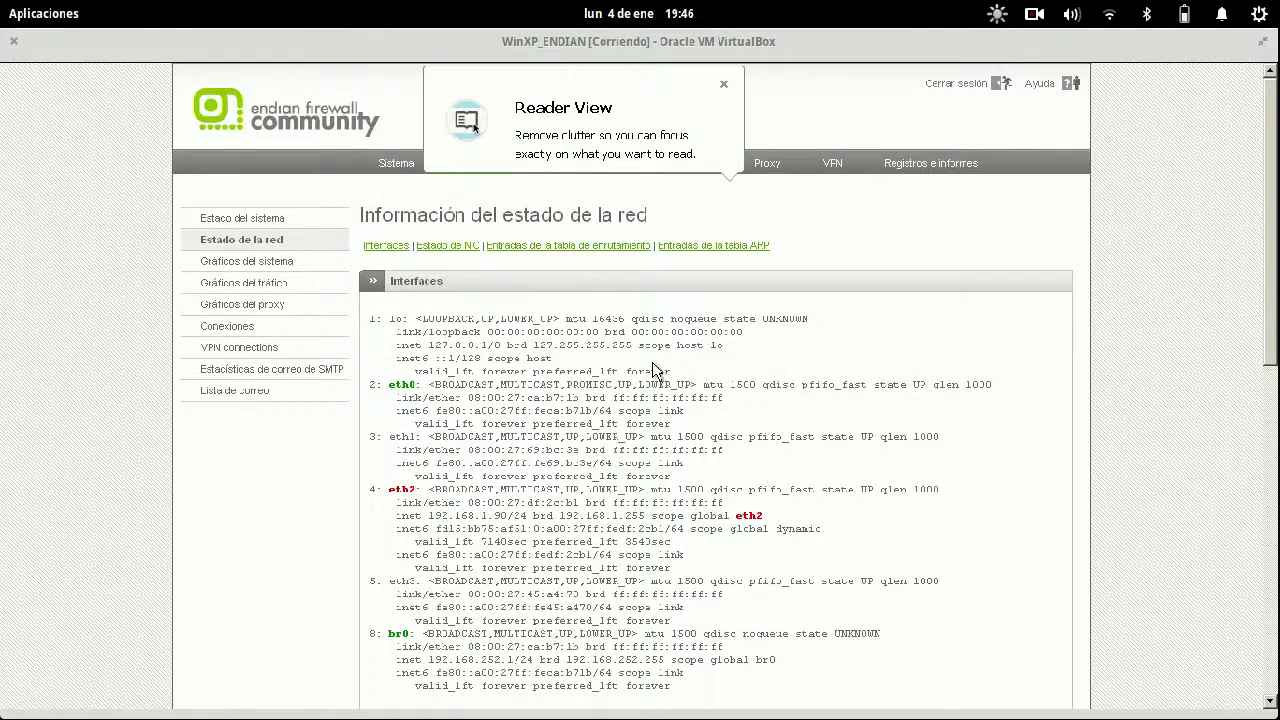
pyautogui.scroll(-10, 655, 370)
pyautogui.click(724, 85)
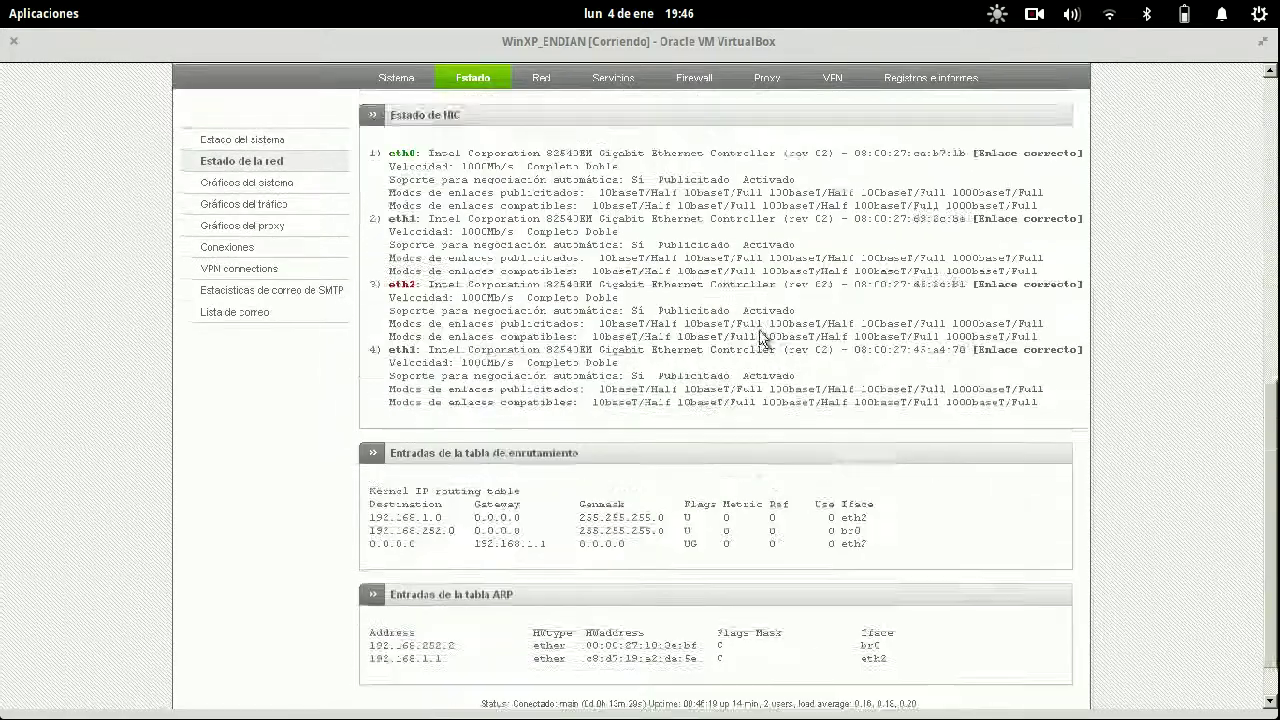
pyautogui.scroll(-1, 762, 340)
pyautogui.moveTo(372, 439); pyautogui.dragTo(778, 466)
pyautogui.moveTo(896, 611); pyautogui.dragTo(666, 537)
pyautogui.scroll(8, 666, 537)
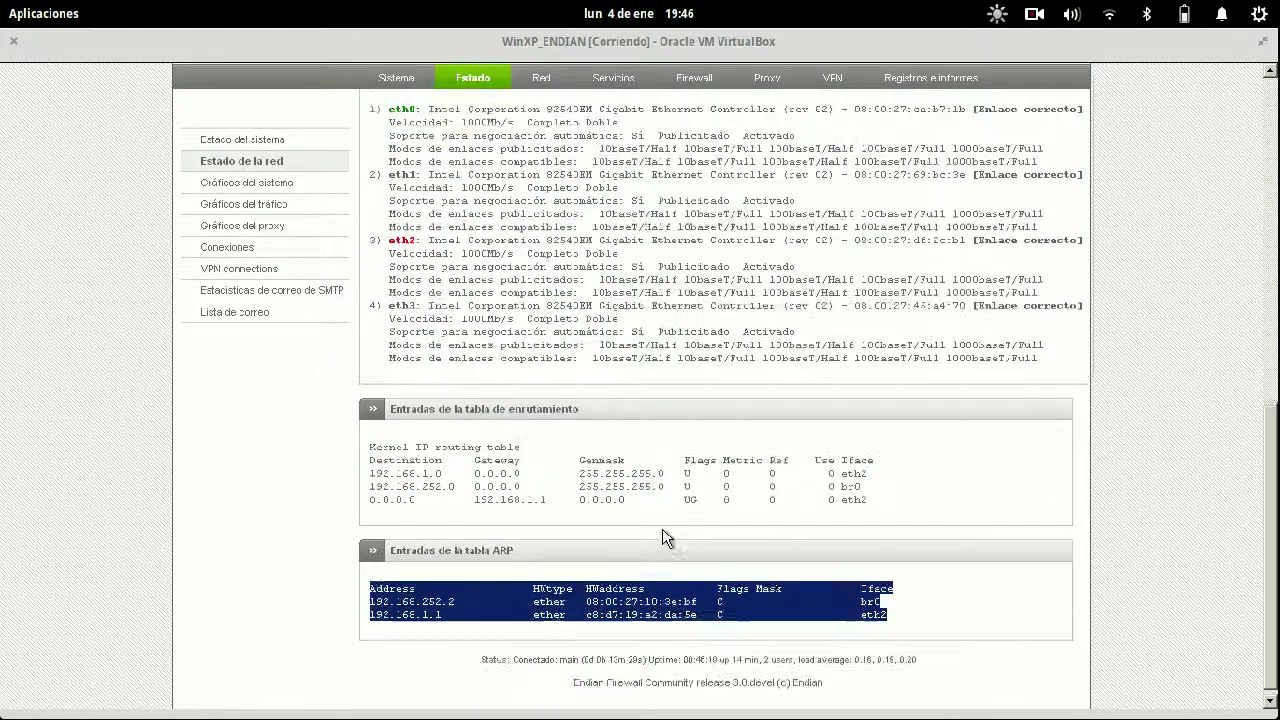
pyautogui.scroll(-5, 843, 550)
pyautogui.moveTo(956, 552); pyautogui.dragTo(604, 362)
pyautogui.scroll(10, 604, 366)
# Review the system graphs for CPU, memory, swap and disk usage.
pyautogui.click(266, 228)
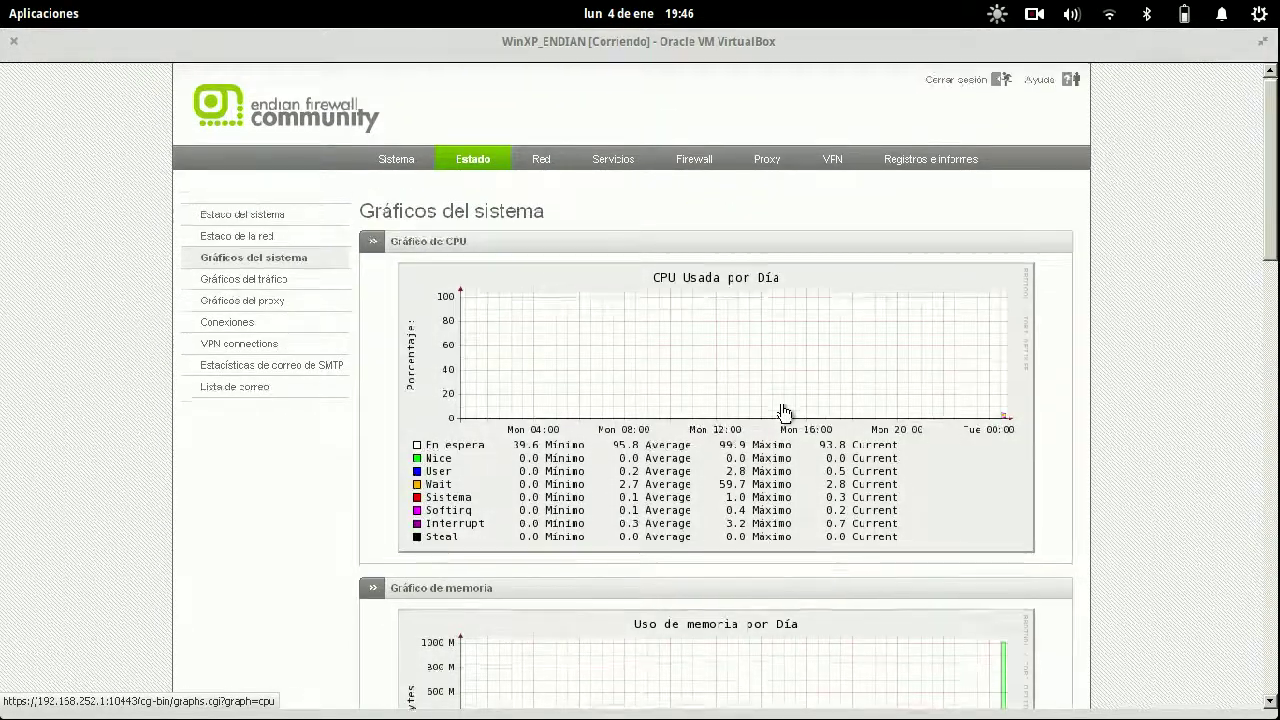
pyautogui.scroll(-5, 784, 413)
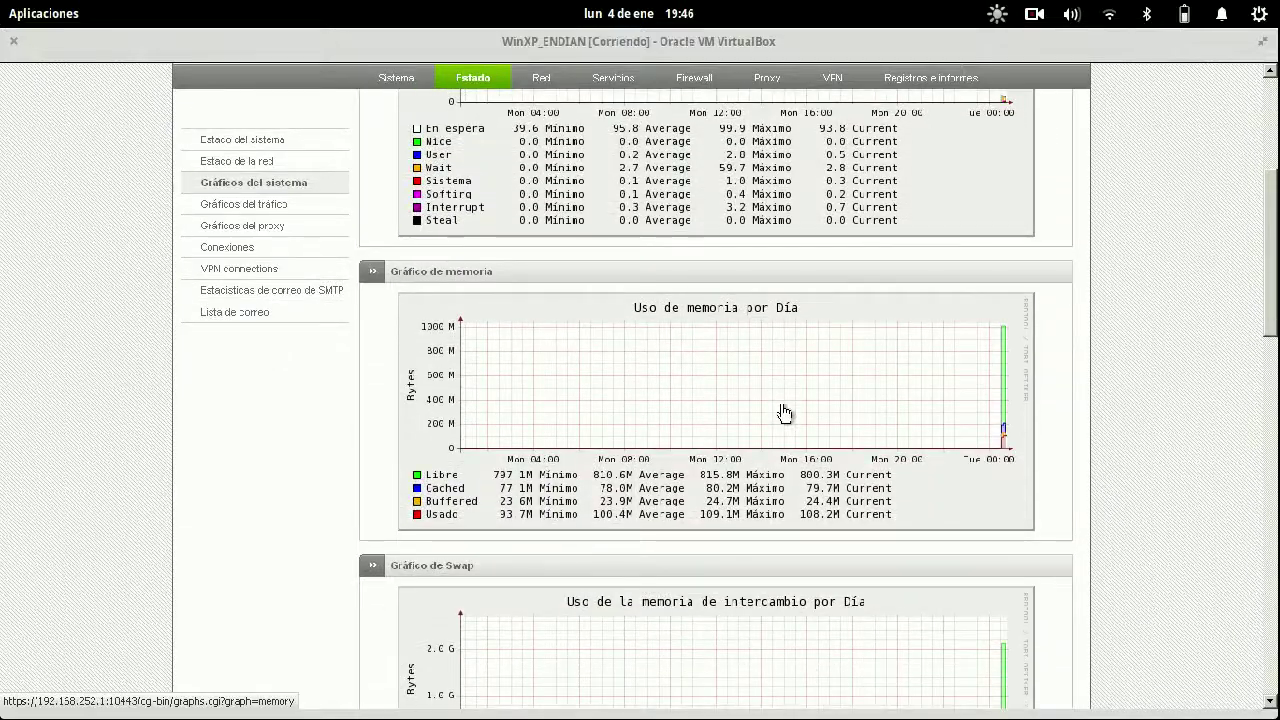
pyautogui.scroll(-7, 784, 413)
pyautogui.scroll(-7, 782, 406)
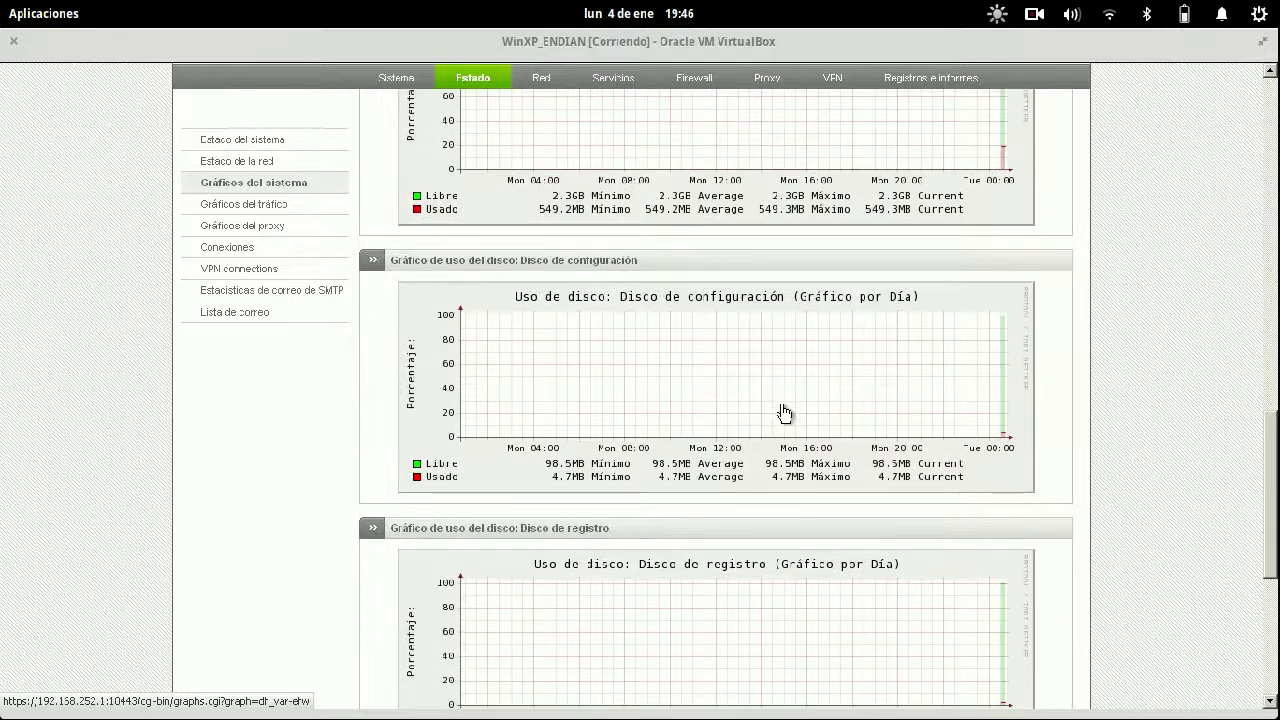
pyautogui.scroll(-7, 783, 410)
# Examine the daily network traffic graphs for the green zone and the red main link.
pyautogui.click(277, 207)
pyautogui.scroll(-2, 474, 440)
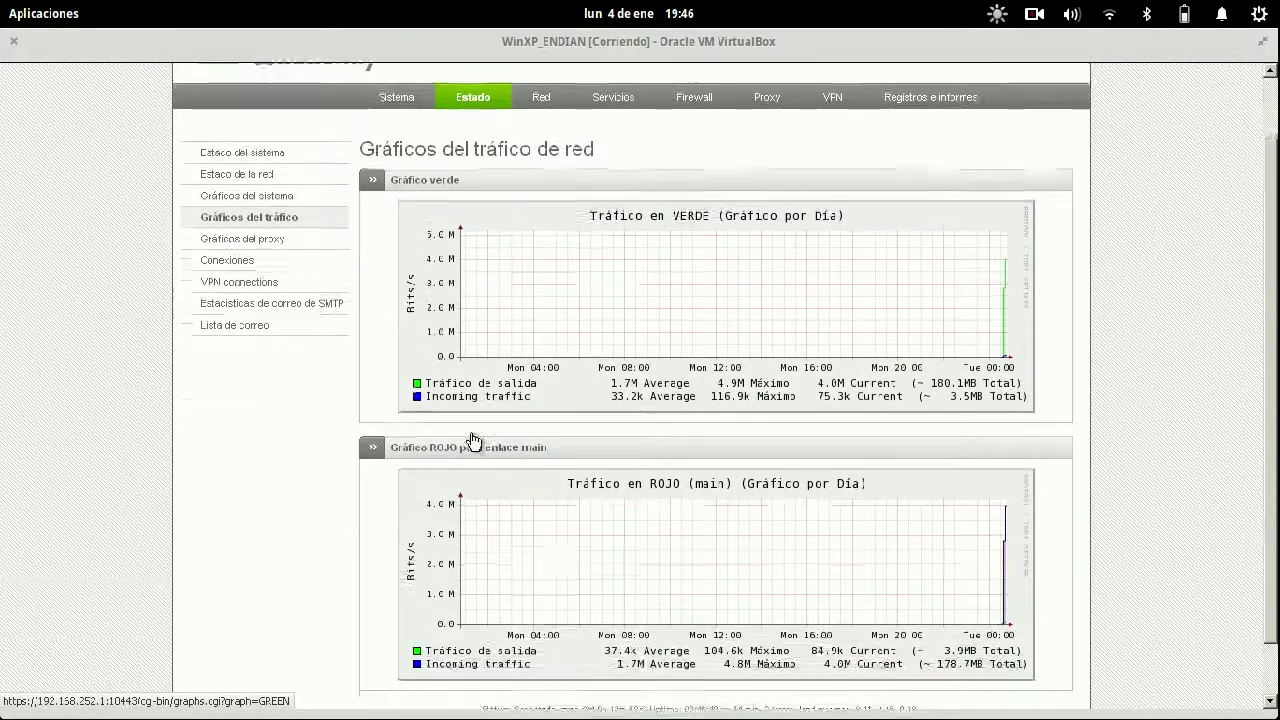
pyautogui.scroll(2, 480, 440)
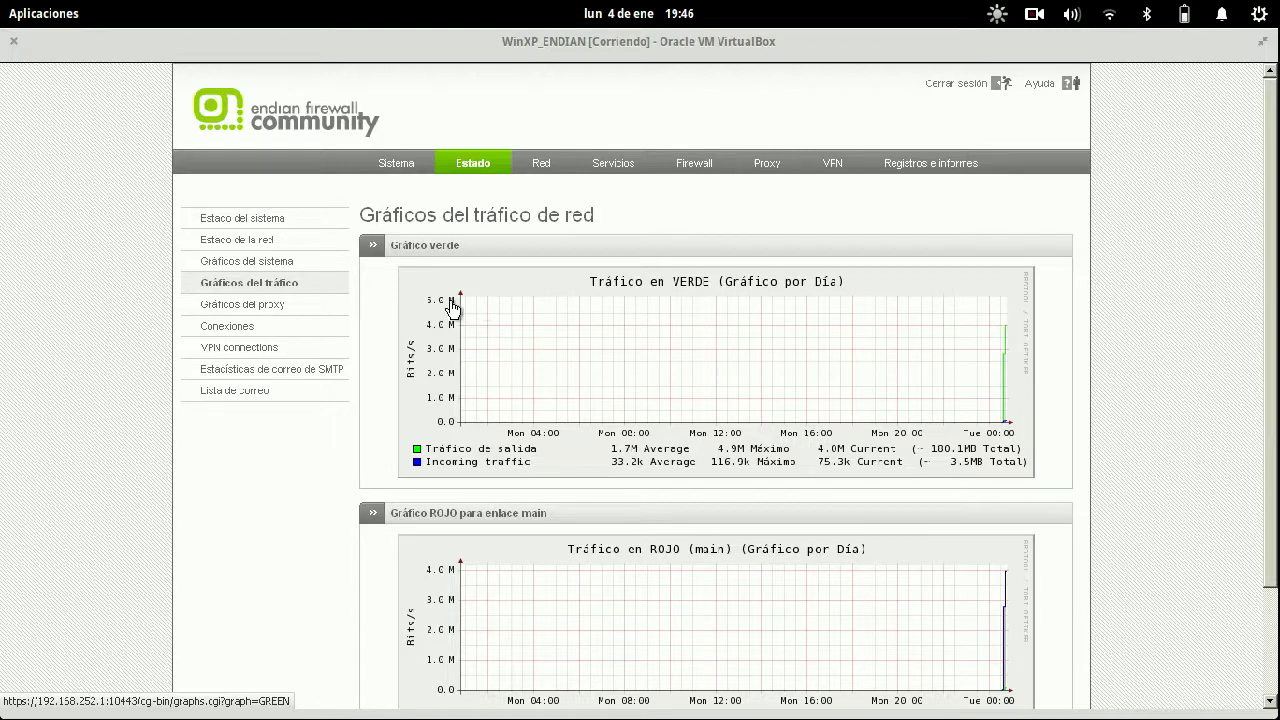
pyautogui.scroll(-3, 1020, 373)
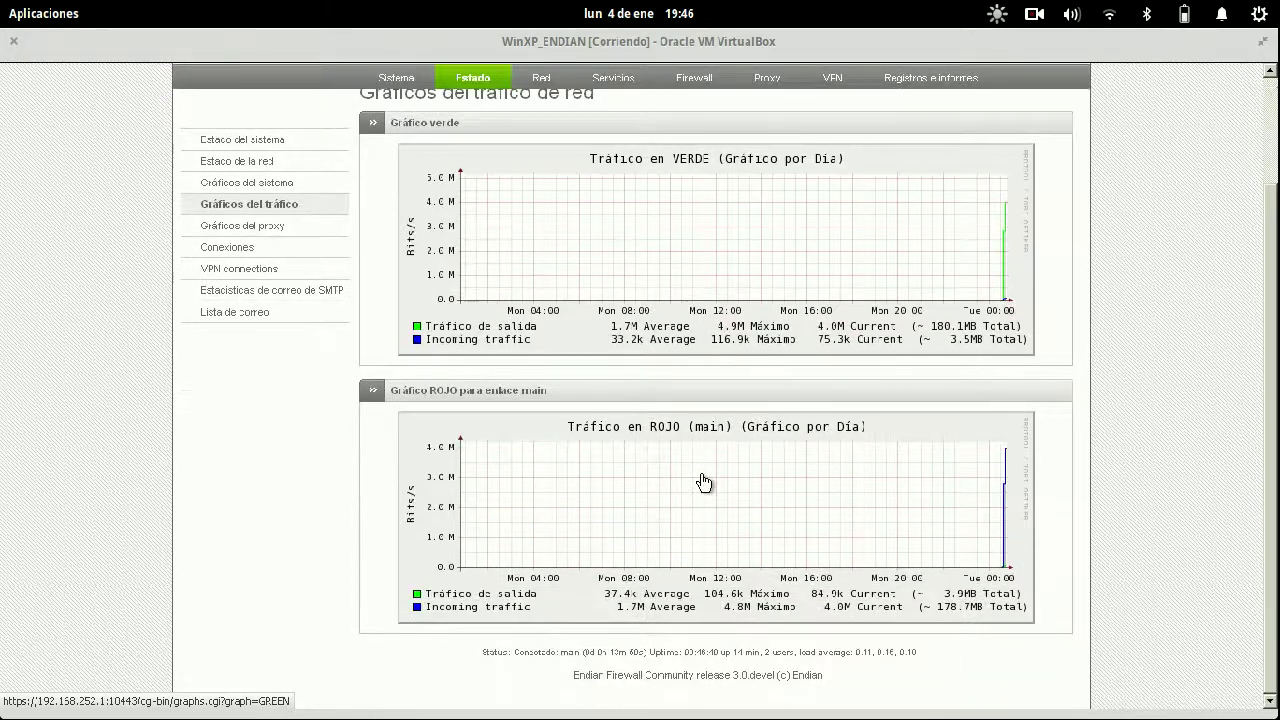
pyautogui.scroll(3, 963, 477)
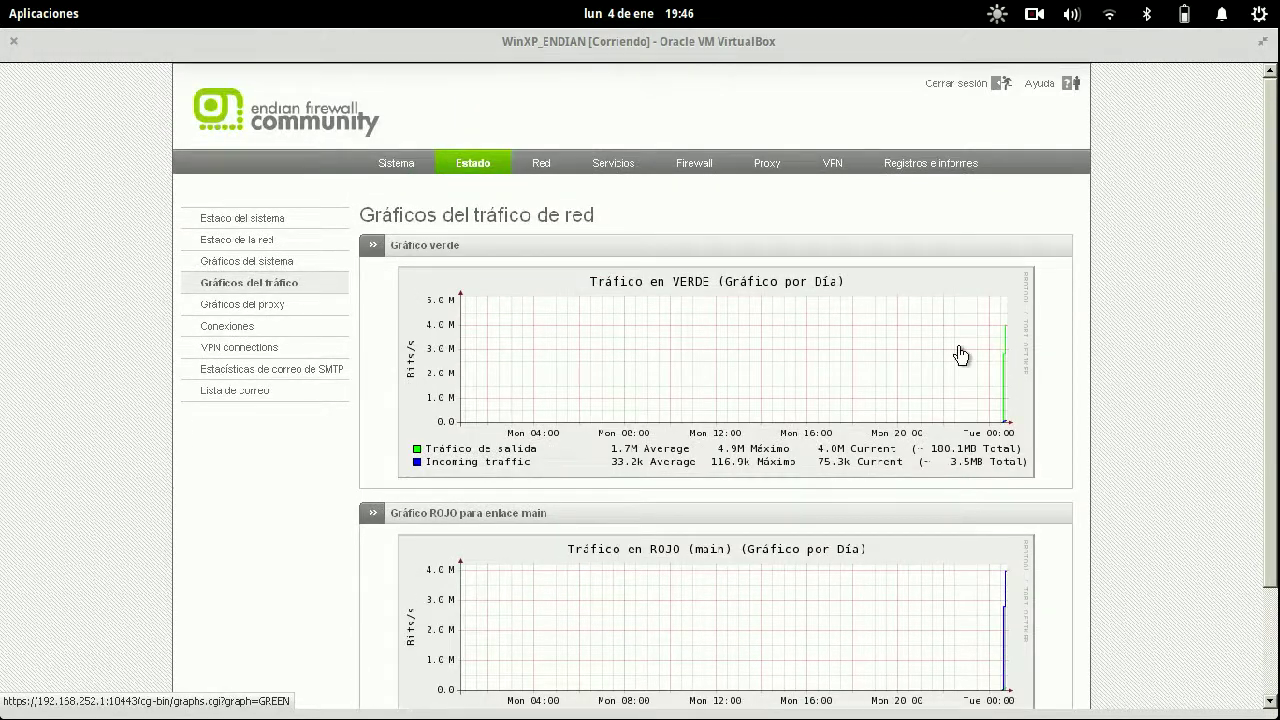
pyautogui.scroll(-2, 1000, 356)
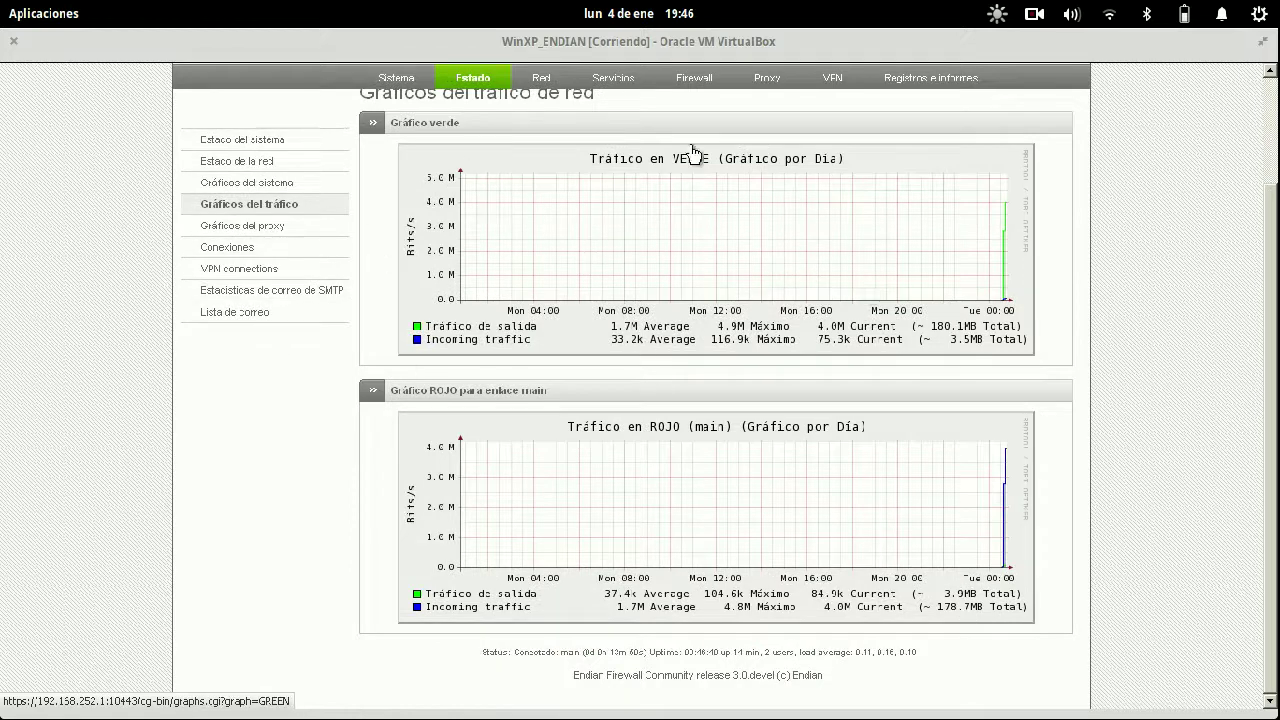
# Check the proxy access graphs, and review the iptables connection tracking list with its zone colour legend.
pyautogui.click(308, 227)
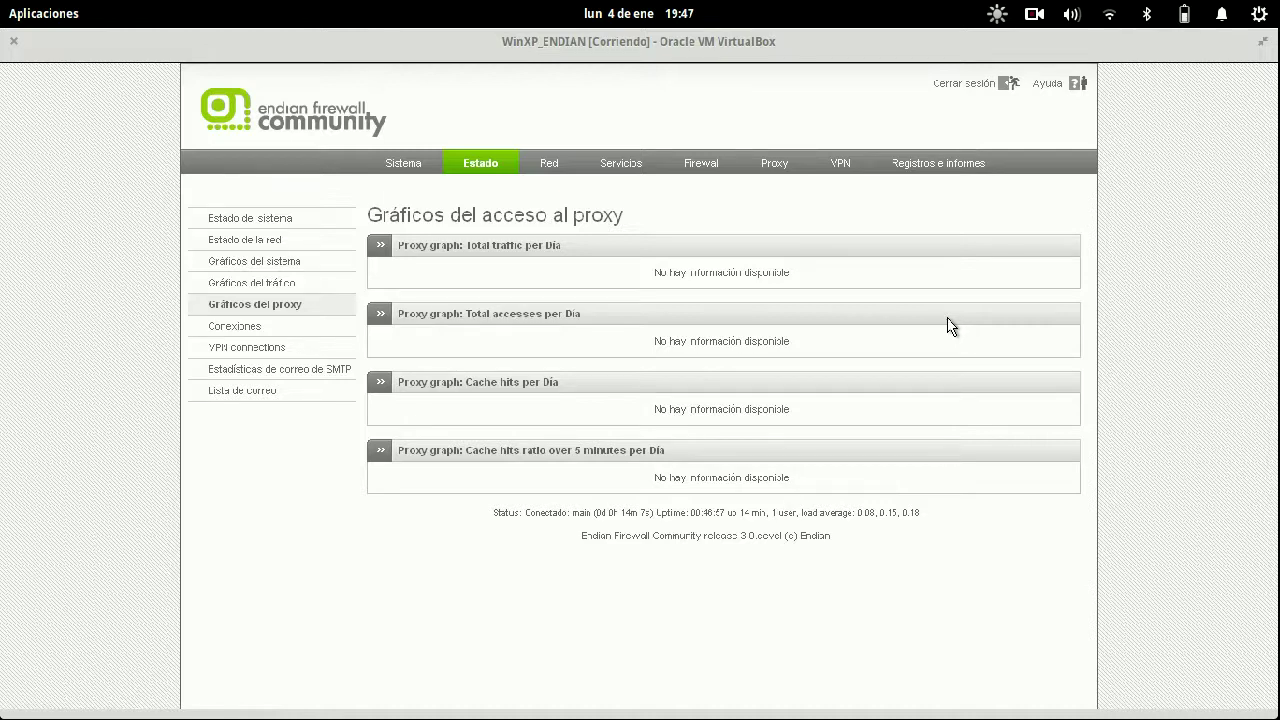
pyautogui.click(289, 338)
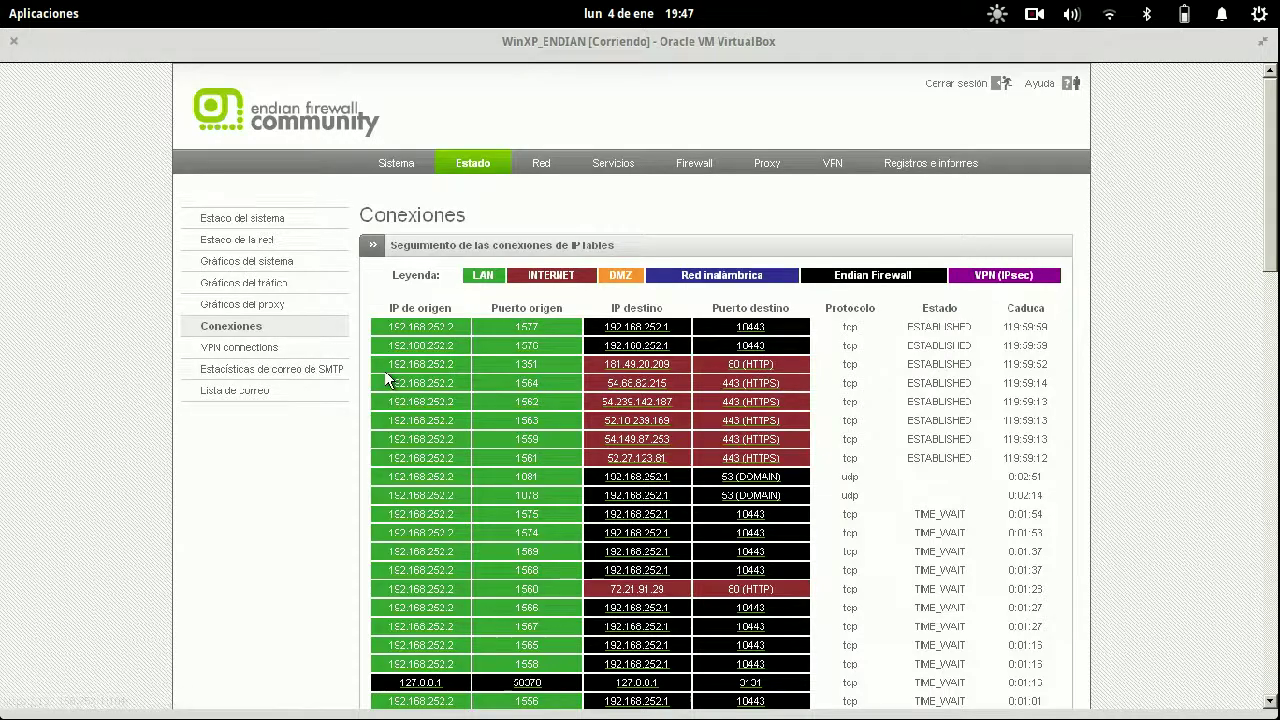
pyautogui.scroll(-5, 384, 372)
pyautogui.scroll(-5, 386, 377)
pyautogui.scroll(10, 386, 377)
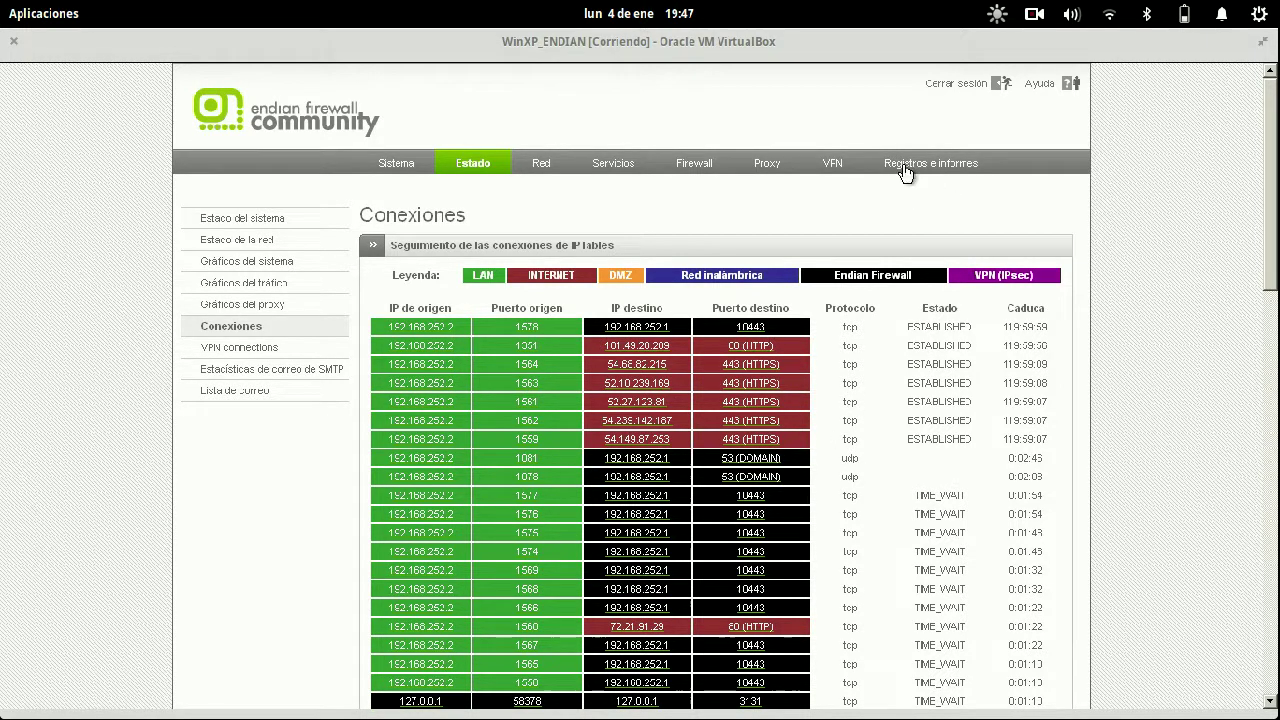
pyautogui.scroll(-10, 574, 334)
pyautogui.scroll(10, 575, 334)
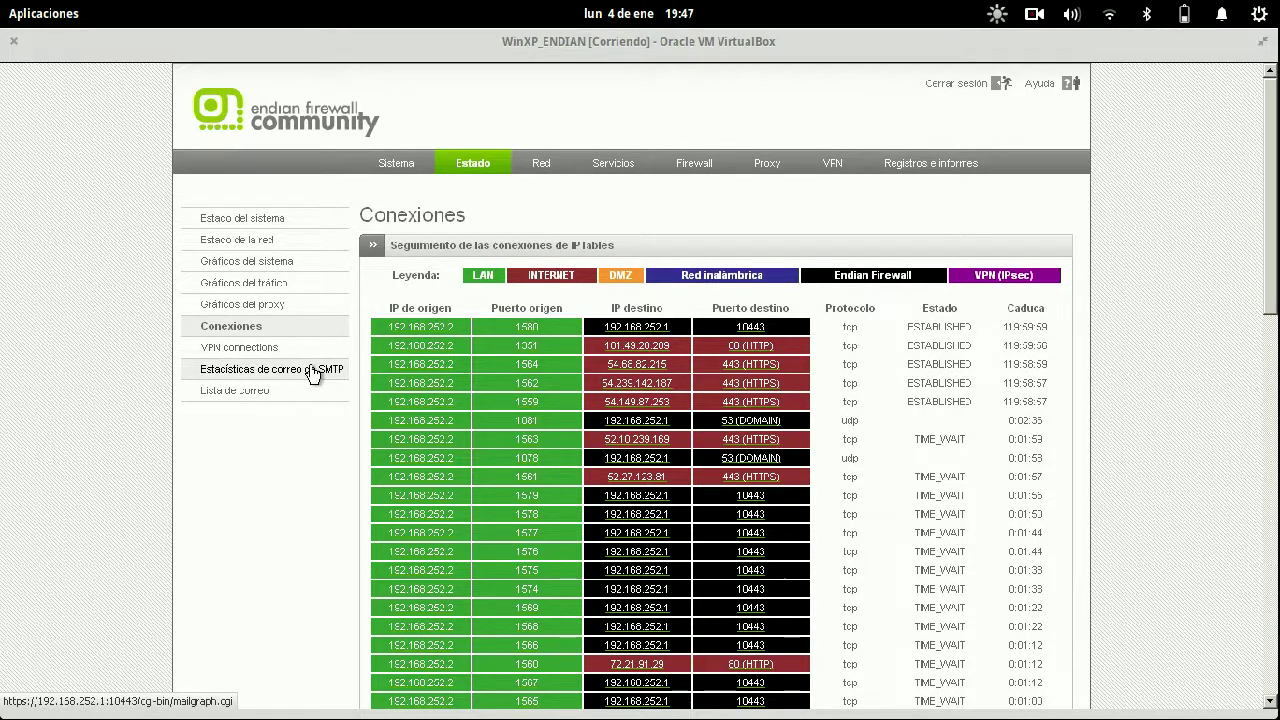
# Review the VPN connections status and the mail status pages for SMTP statistics and the mail list.
pyautogui.click(285, 347)
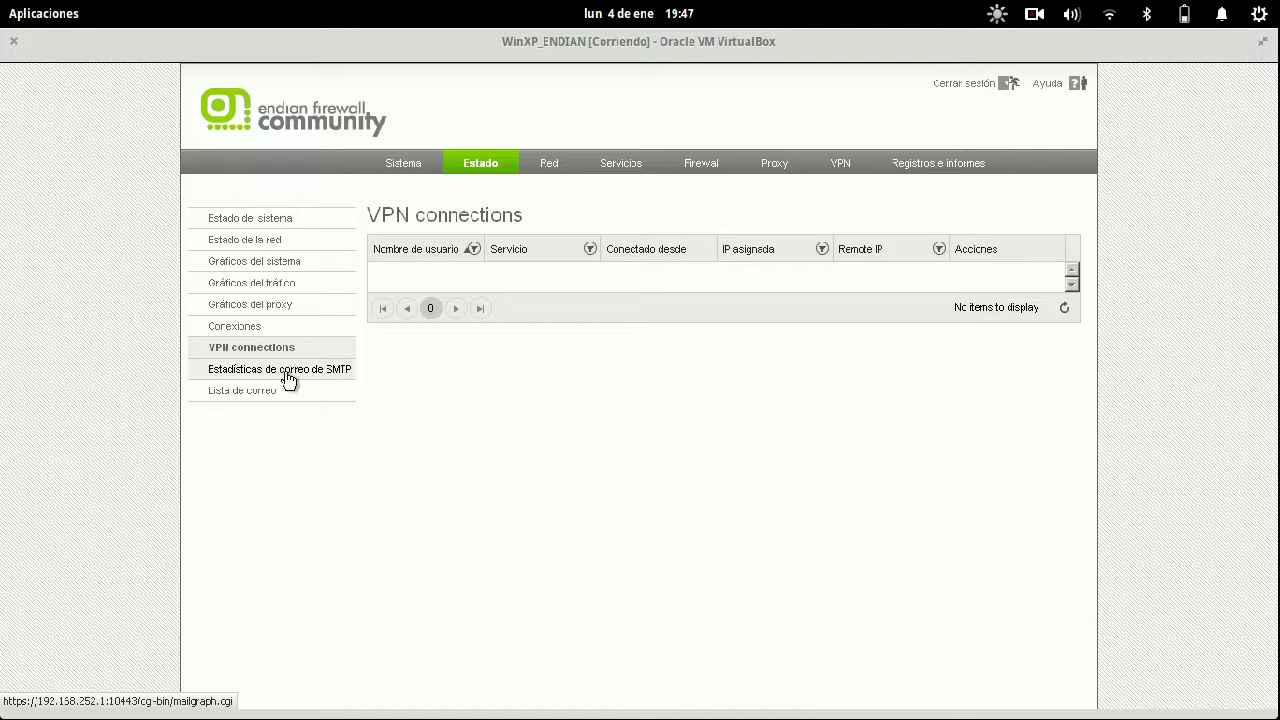
pyautogui.click(311, 376)
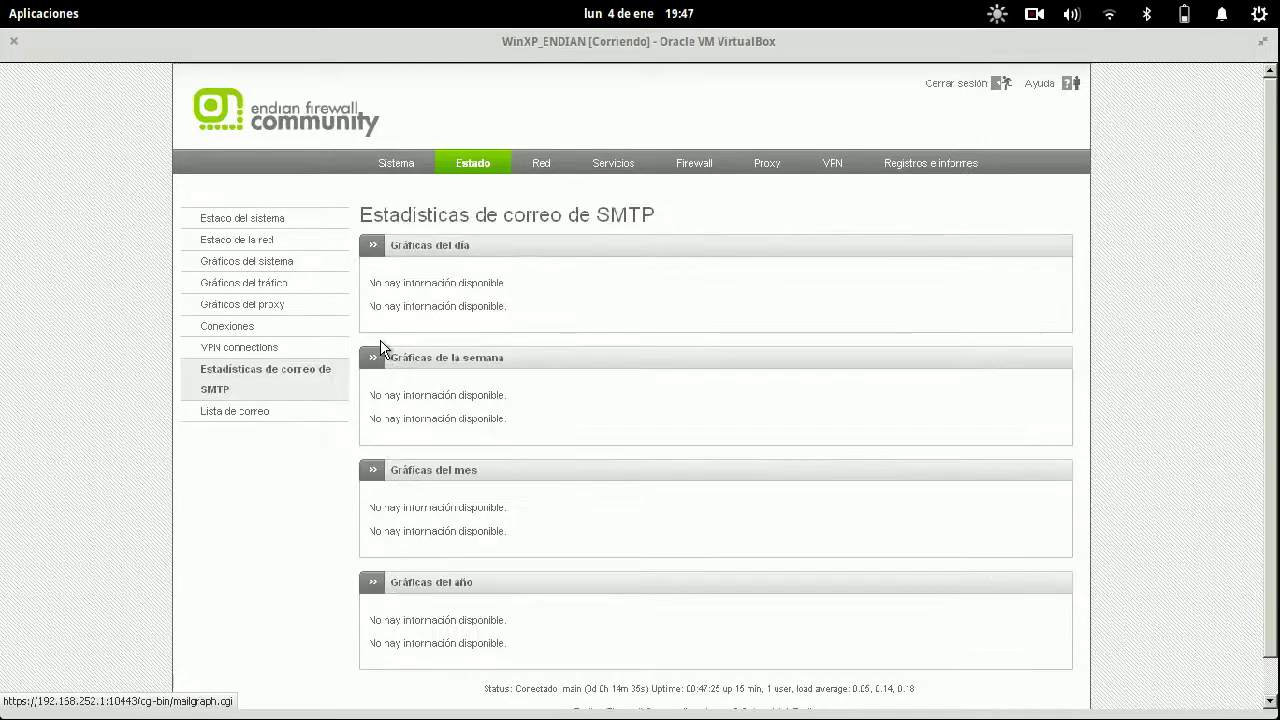
pyautogui.click(300, 348)
pyautogui.click(277, 366)
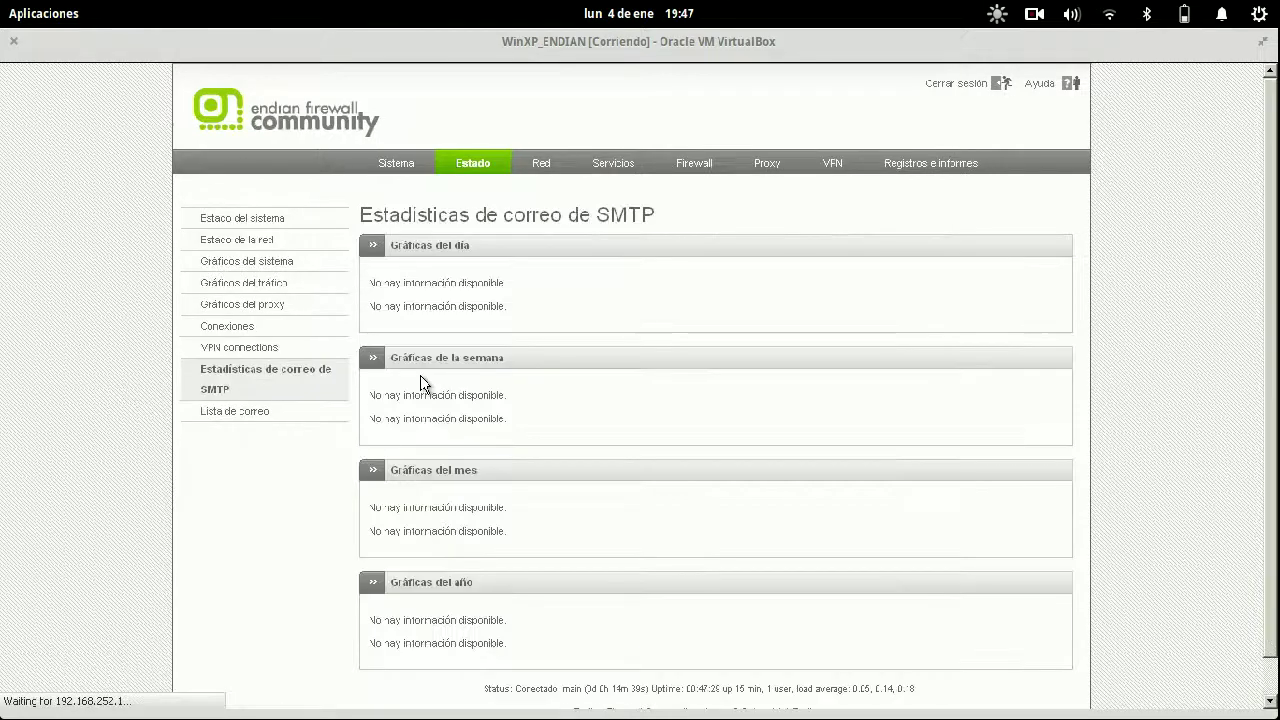
pyautogui.click(226, 412)
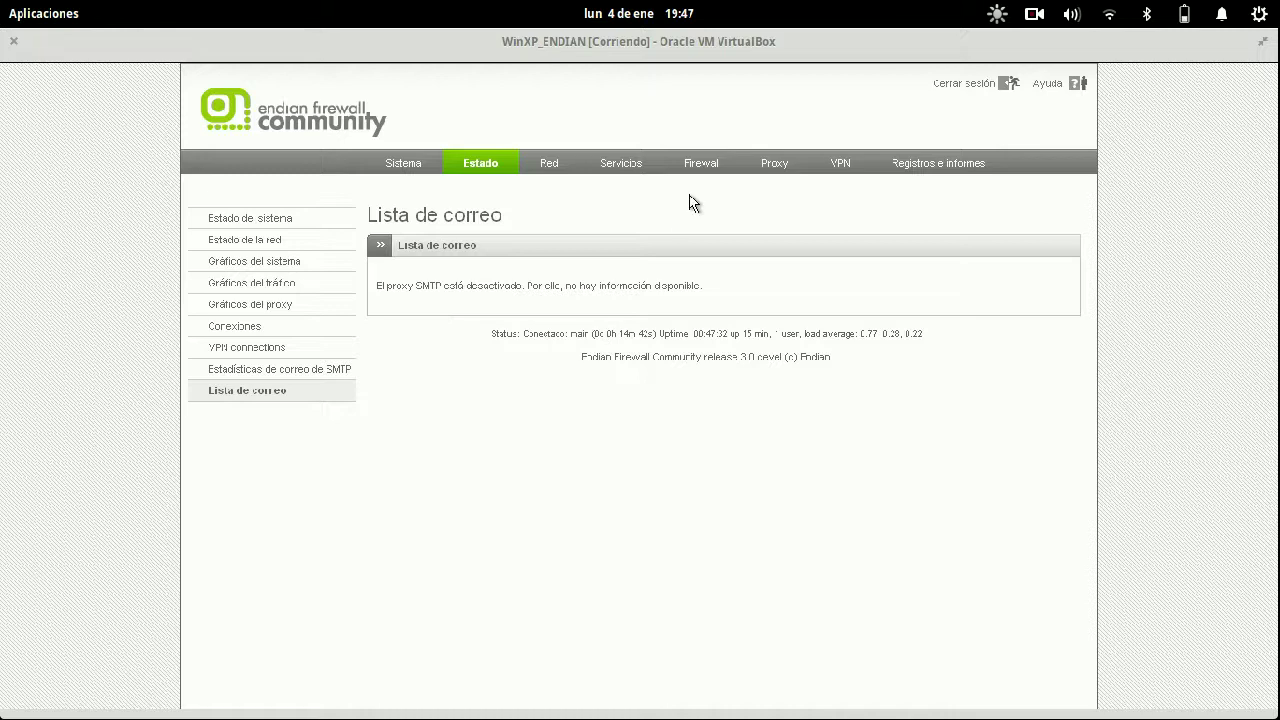
# View the network host configuration and the static and policy routing editors under Red.
pyautogui.click(554, 171)
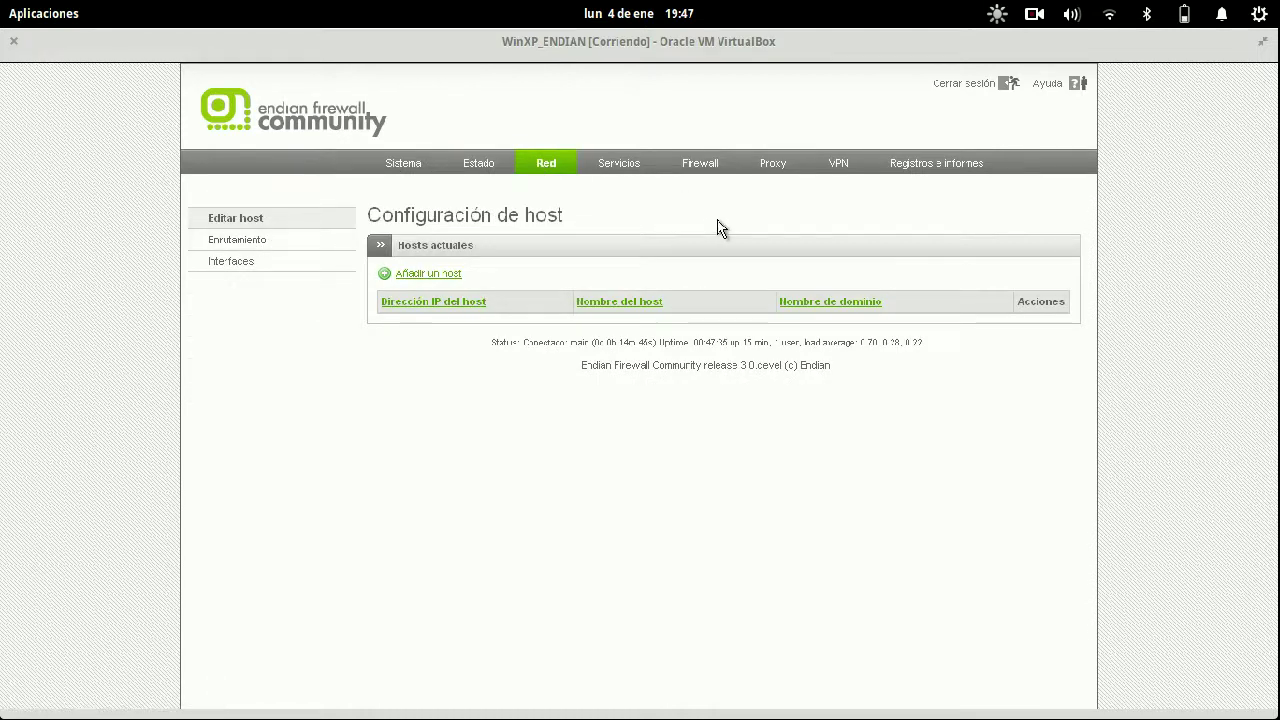
pyautogui.click(248, 242)
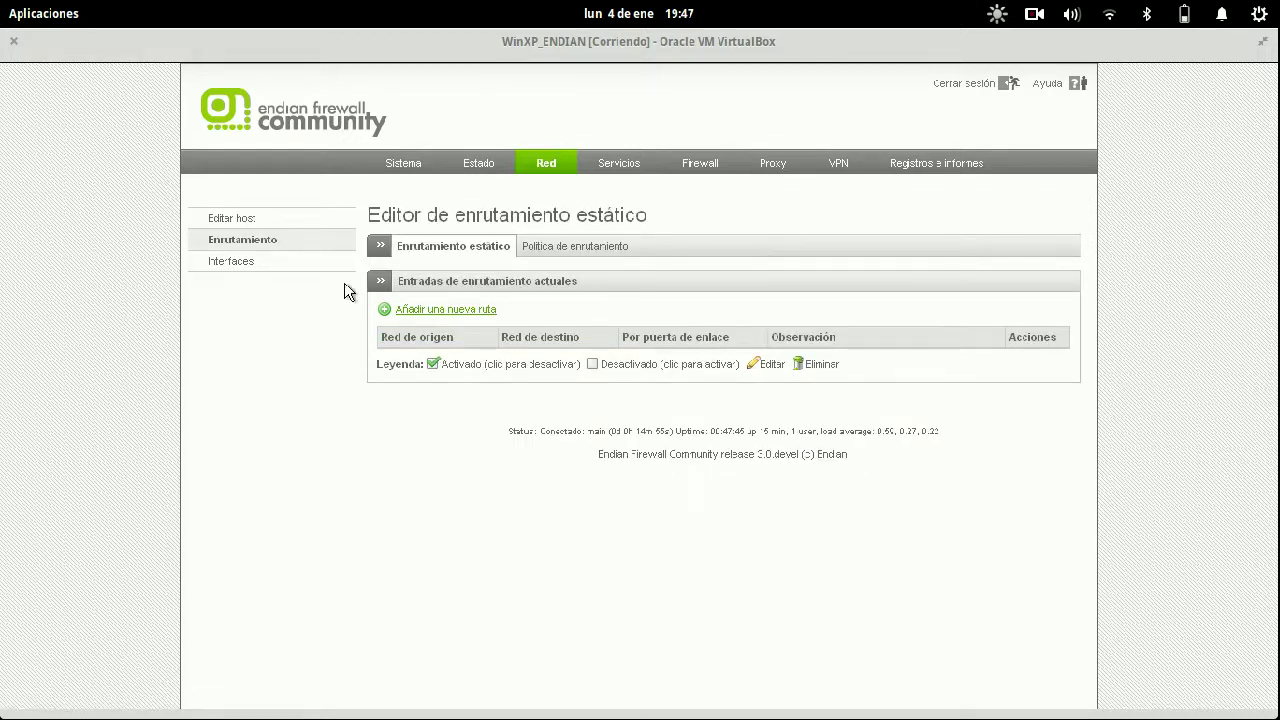
pyautogui.click(552, 250)
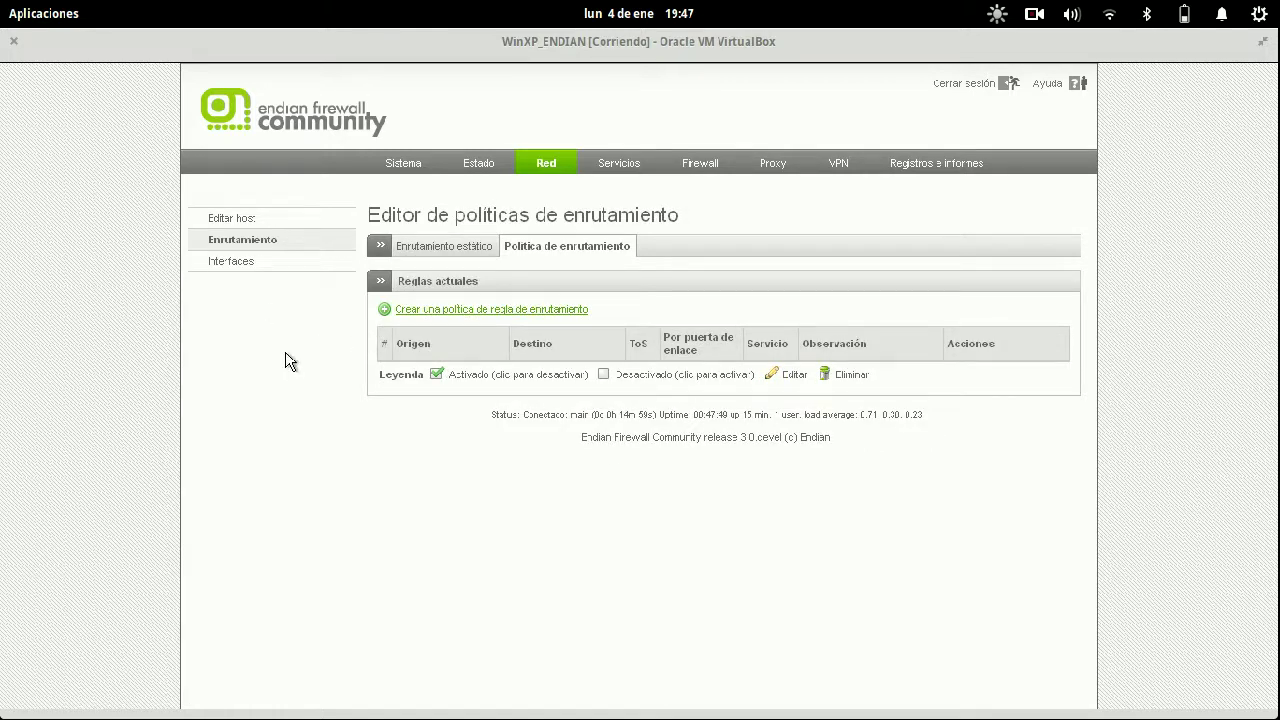
# View the Interfaces settings, checking the VLAN manager and returning to the Internet link editor.
pyautogui.click(276, 268)
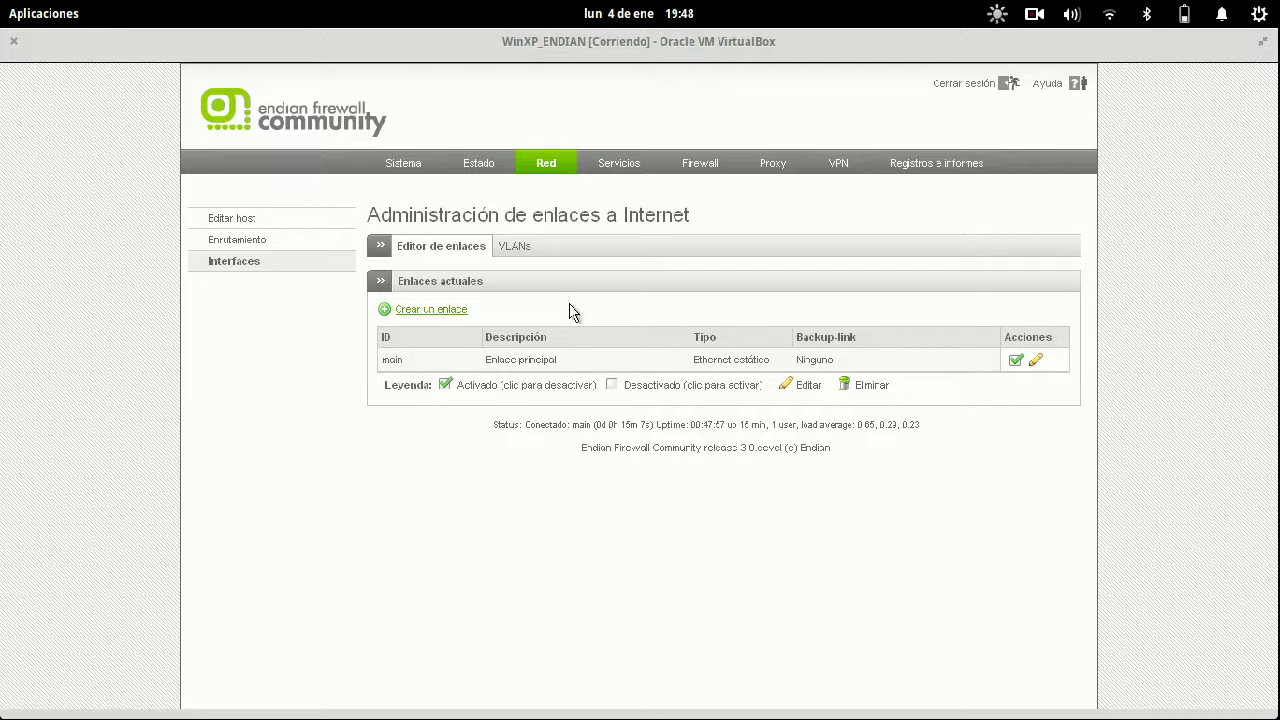
pyautogui.click(506, 251)
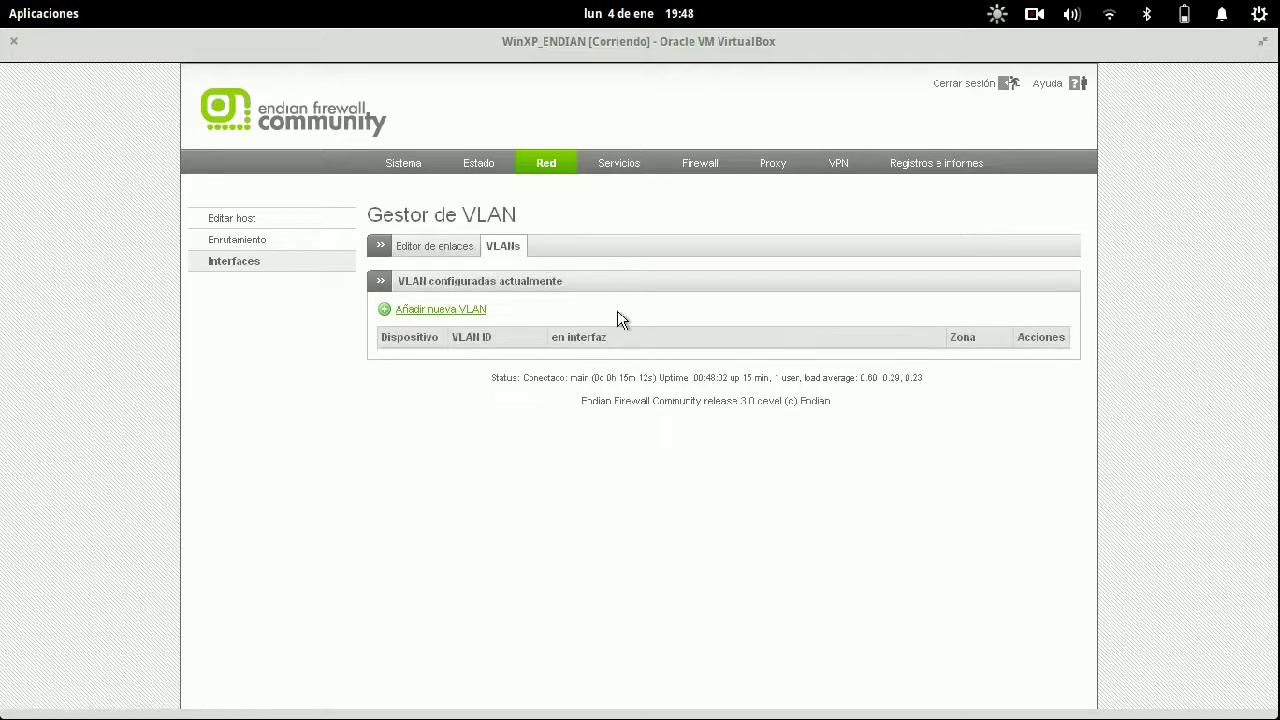
pyautogui.click(470, 250)
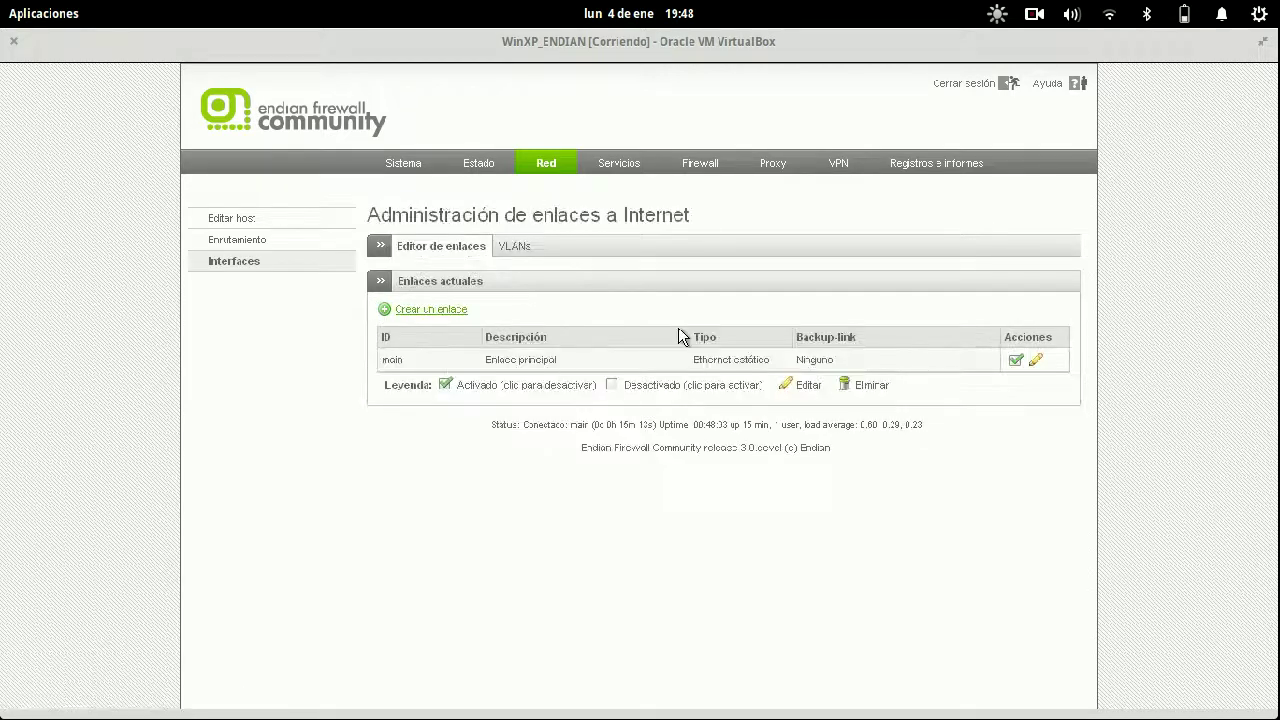
# View the DHCP server settings for the green interface under Servicios, and open the dynamic DNS client page.
pyautogui.click(630, 165)
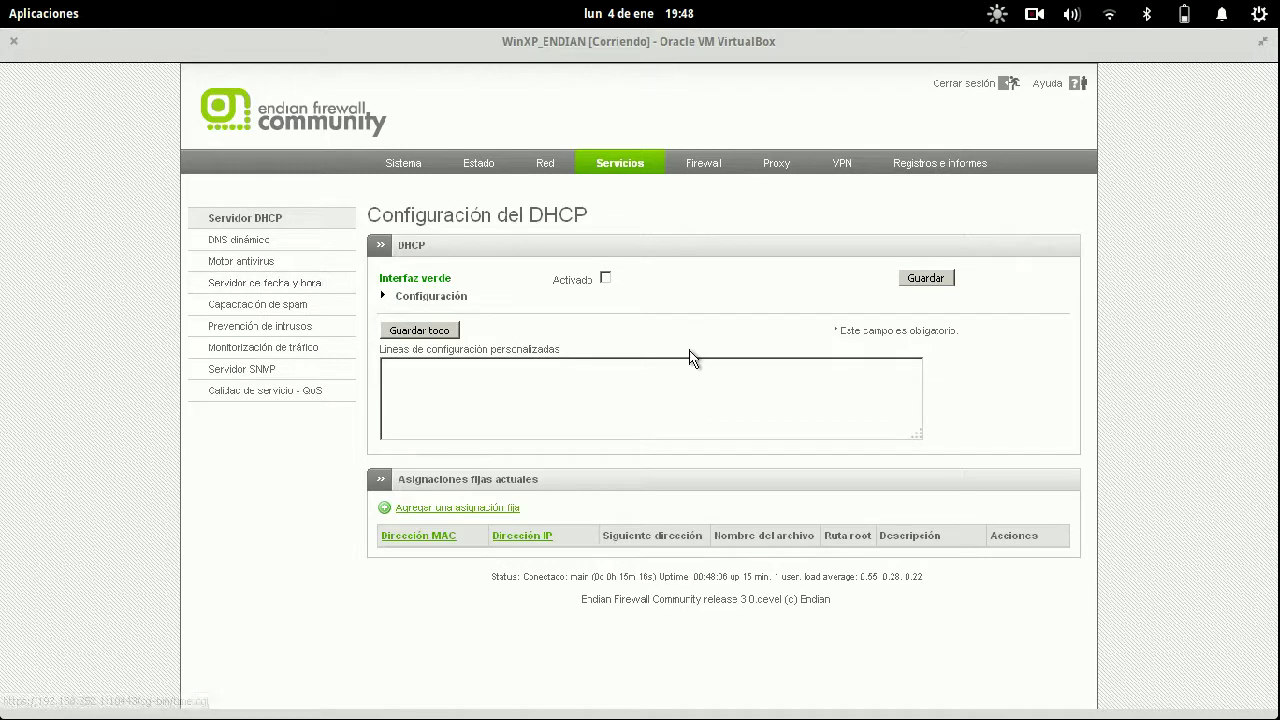
pyautogui.moveTo(380, 280); pyautogui.dragTo(591, 317)
pyautogui.click(637, 318)
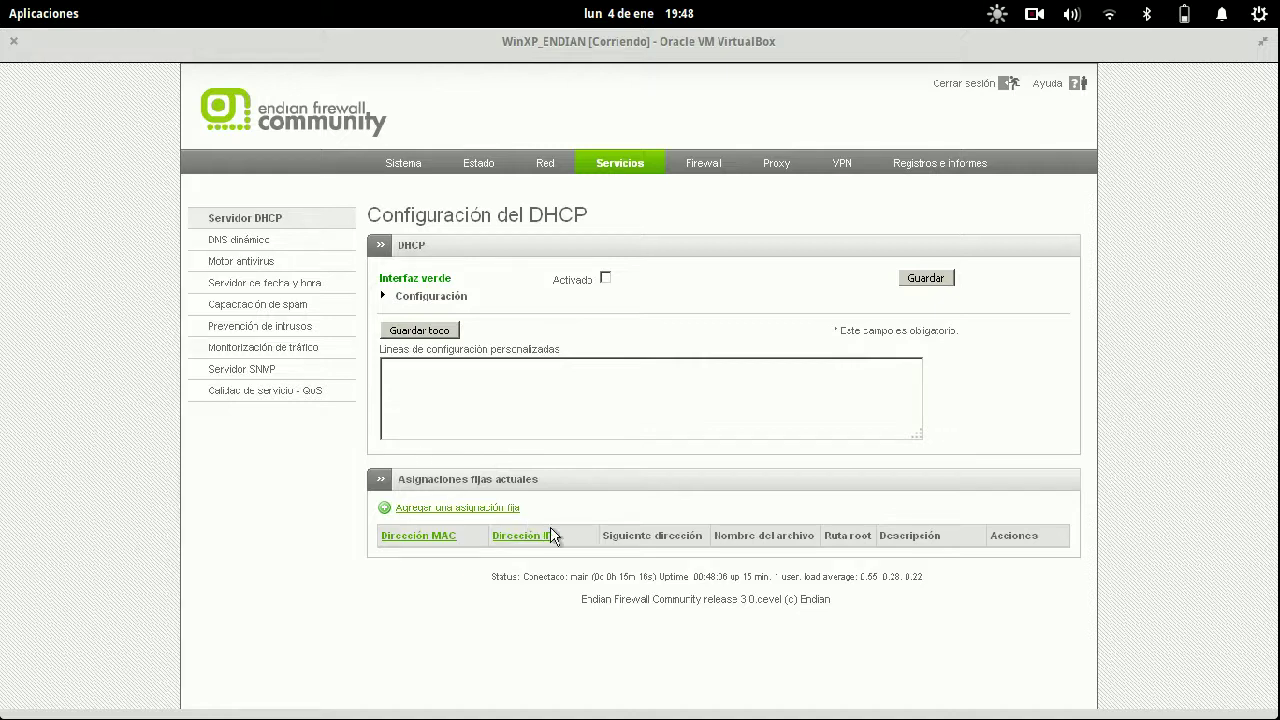
pyautogui.click(305, 240)
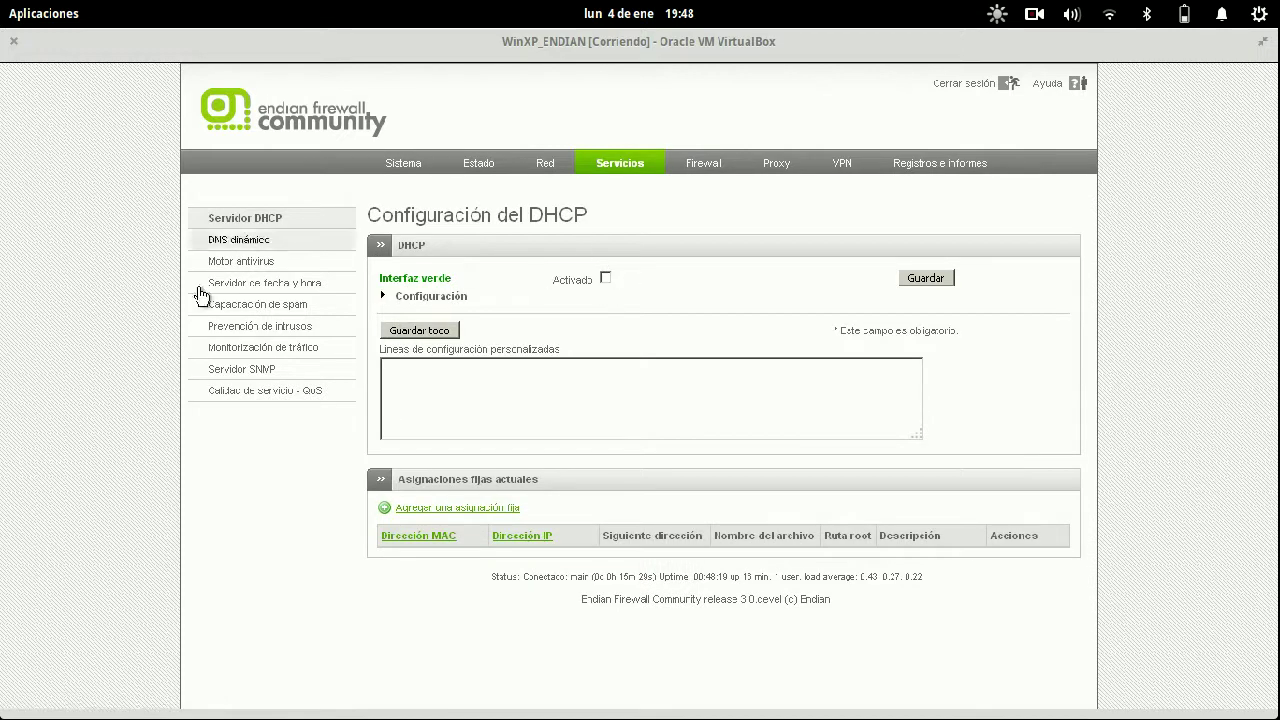
pyautogui.click(303, 241)
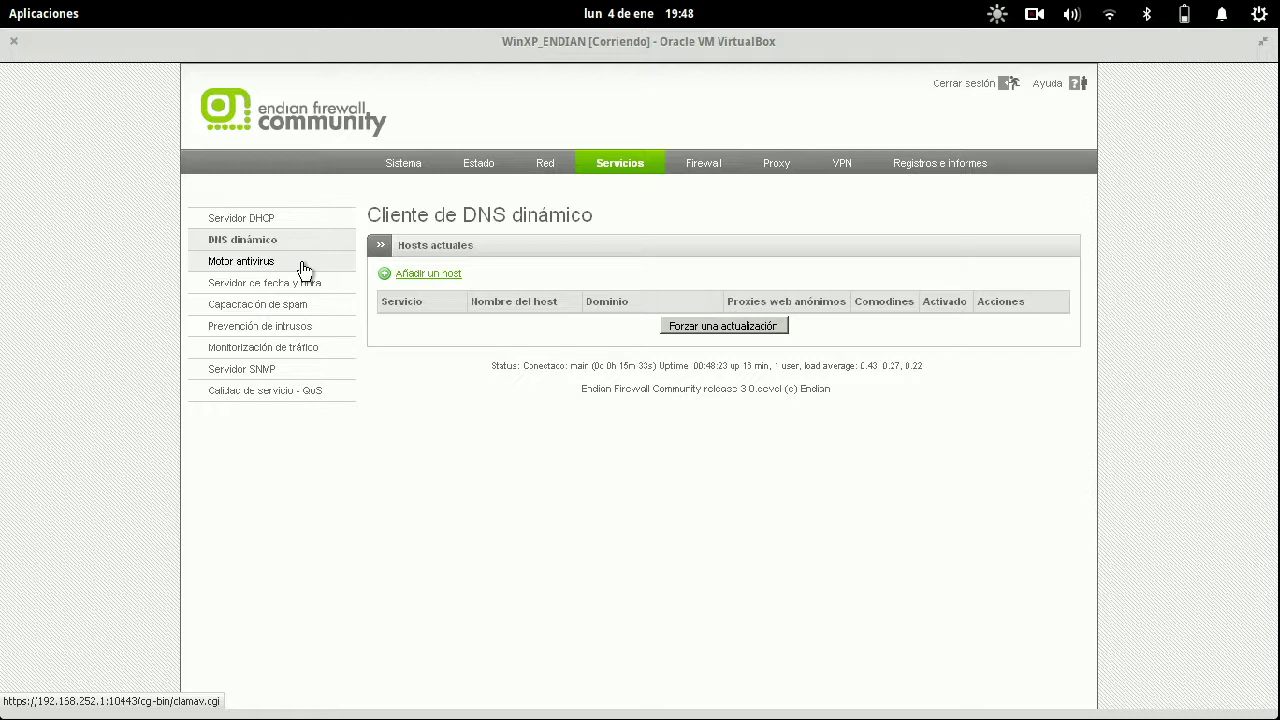
# Review the ClamAV antivirus, time server, spam training and intrusion prevention pages under Servicios.
pyautogui.click(303, 266)
pyautogui.click(305, 293)
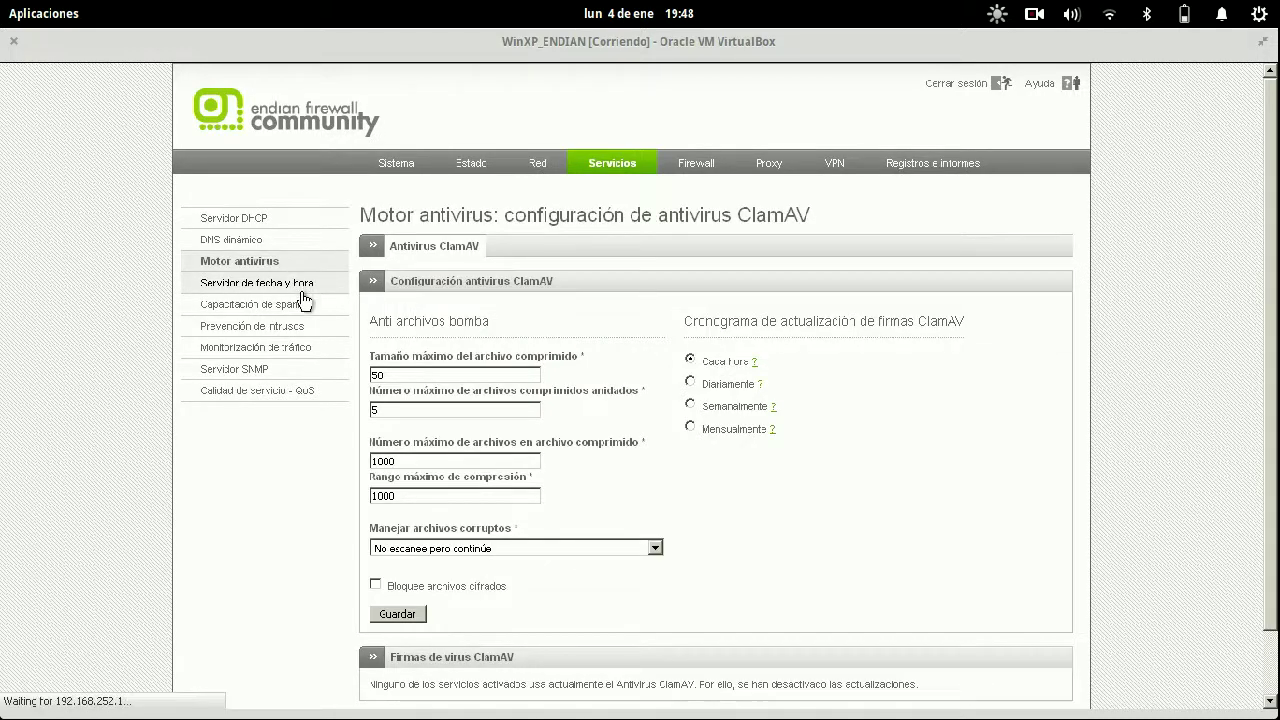
pyautogui.click(301, 312)
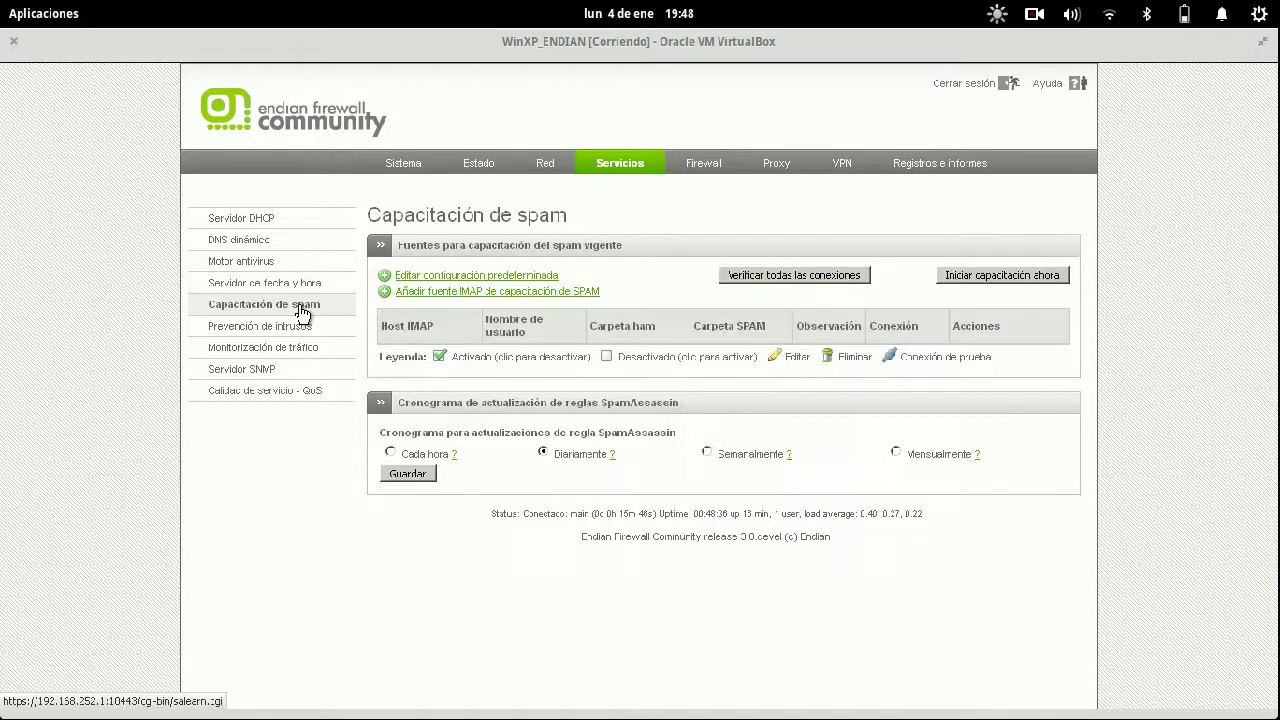
pyautogui.click(304, 330)
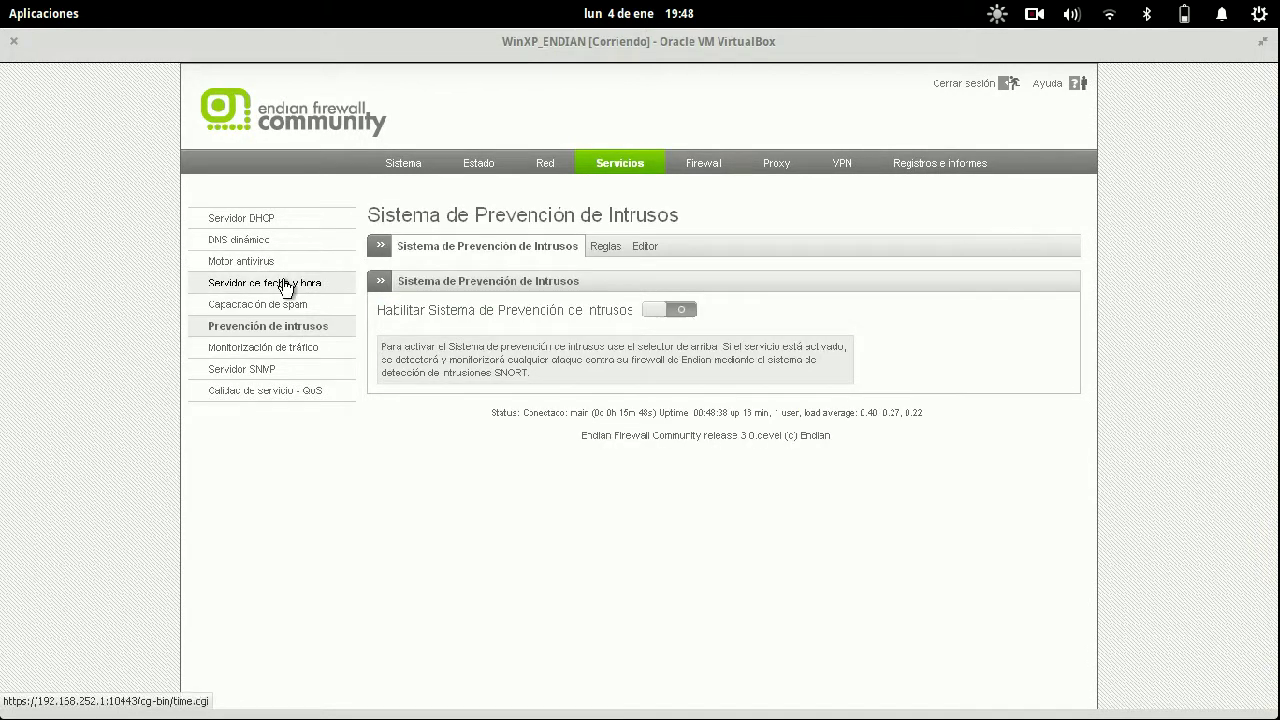
# View the traffic monitoring, SNMP server and QoS device pages under Servicios.
pyautogui.click(273, 350)
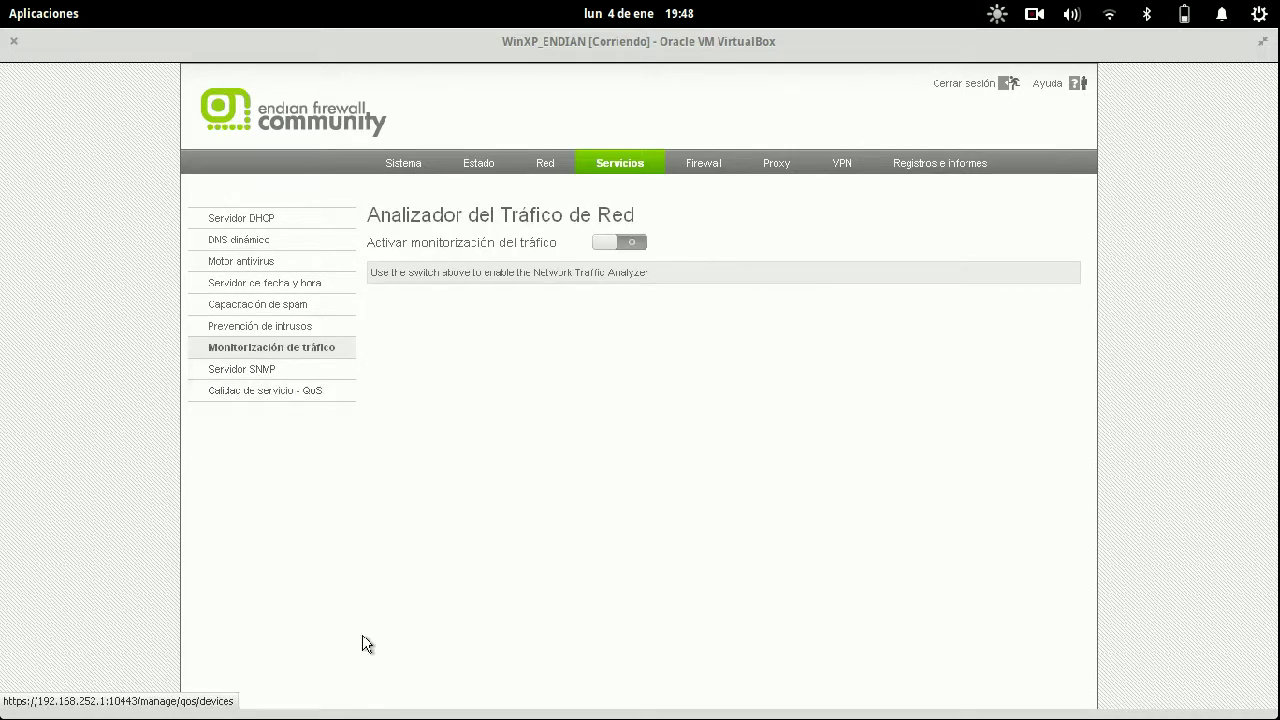
pyautogui.click(270, 370)
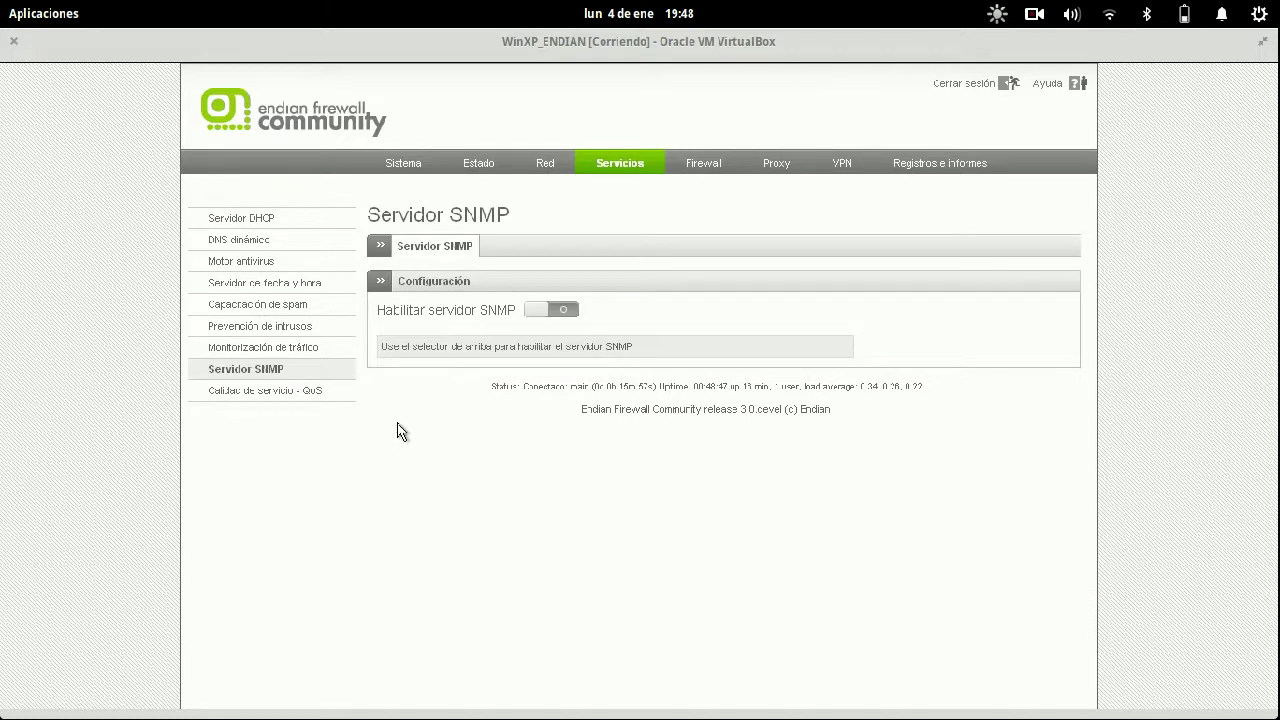
pyautogui.click(302, 391)
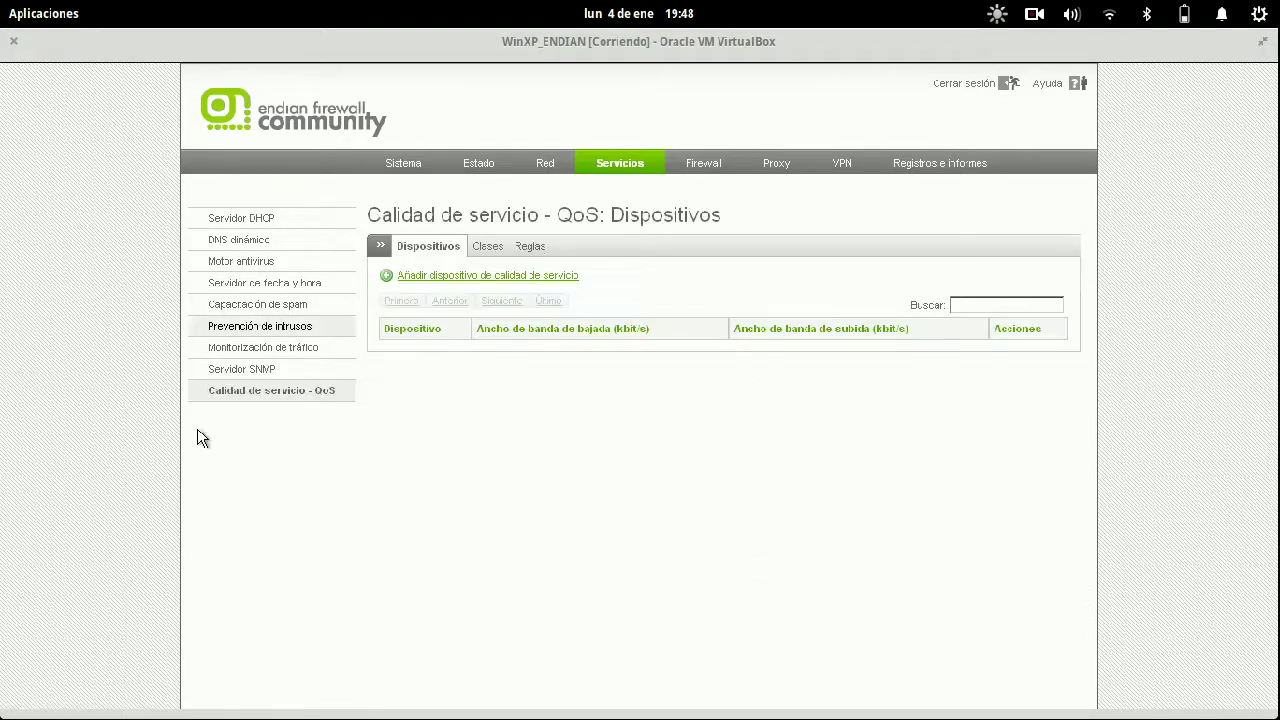
# Review the Firewall section's port forwarding / destination NAT, source NAT and incoming routed traffic rules.
pyautogui.click(710, 170)
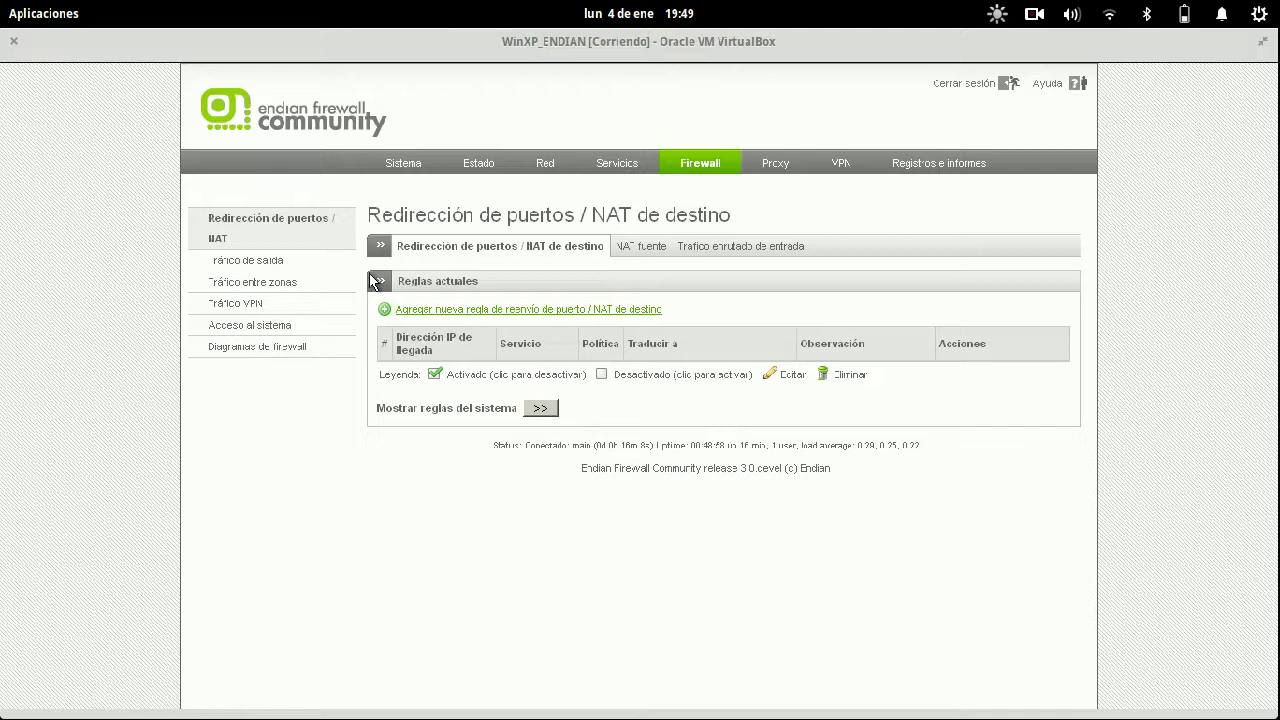
pyautogui.click(648, 247)
pyautogui.click(767, 255)
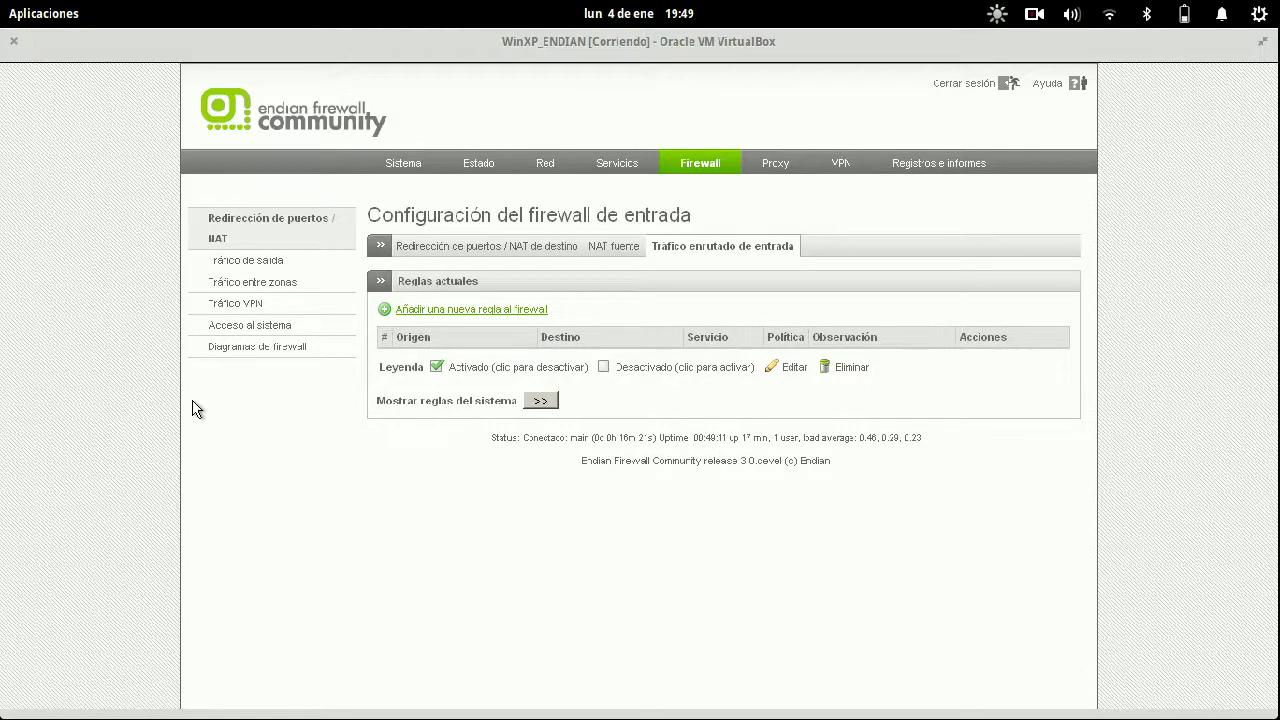
# Examine the outgoing firewall rules and the settings below them on the Tráfico de salida page.
pyautogui.click(276, 262)
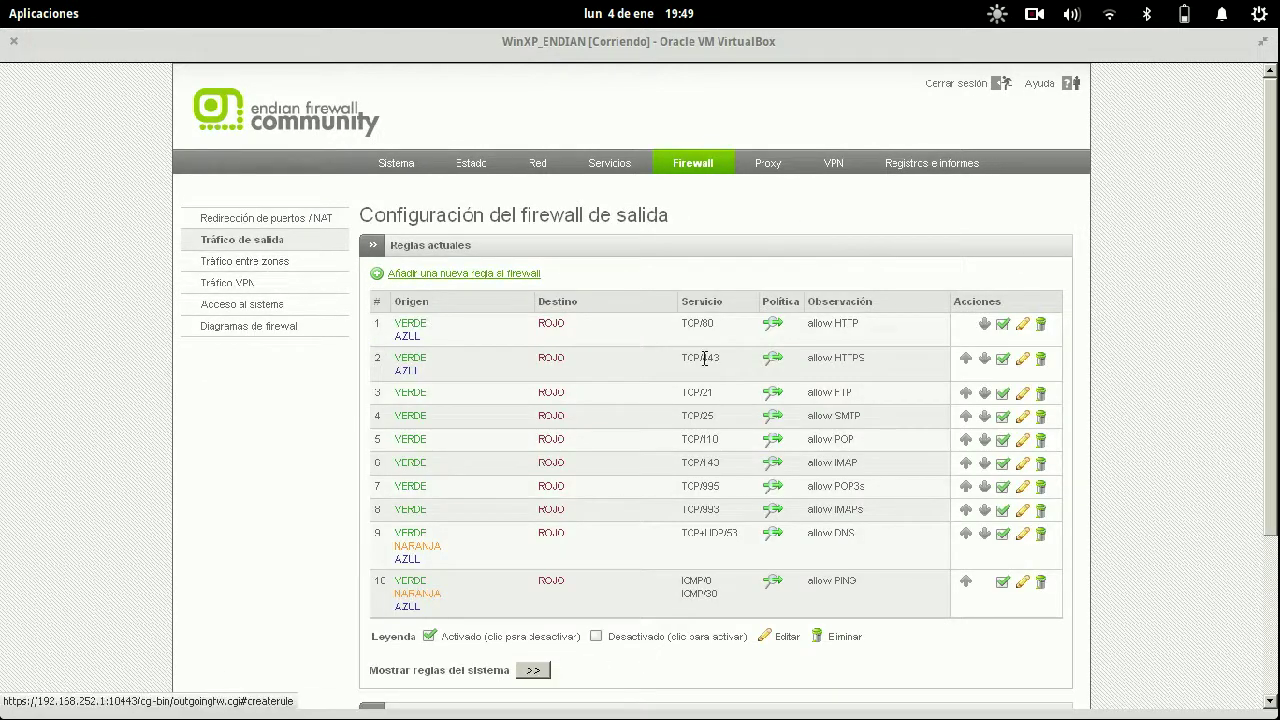
pyautogui.scroll(-3, 704, 358)
pyautogui.scroll(3, 704, 358)
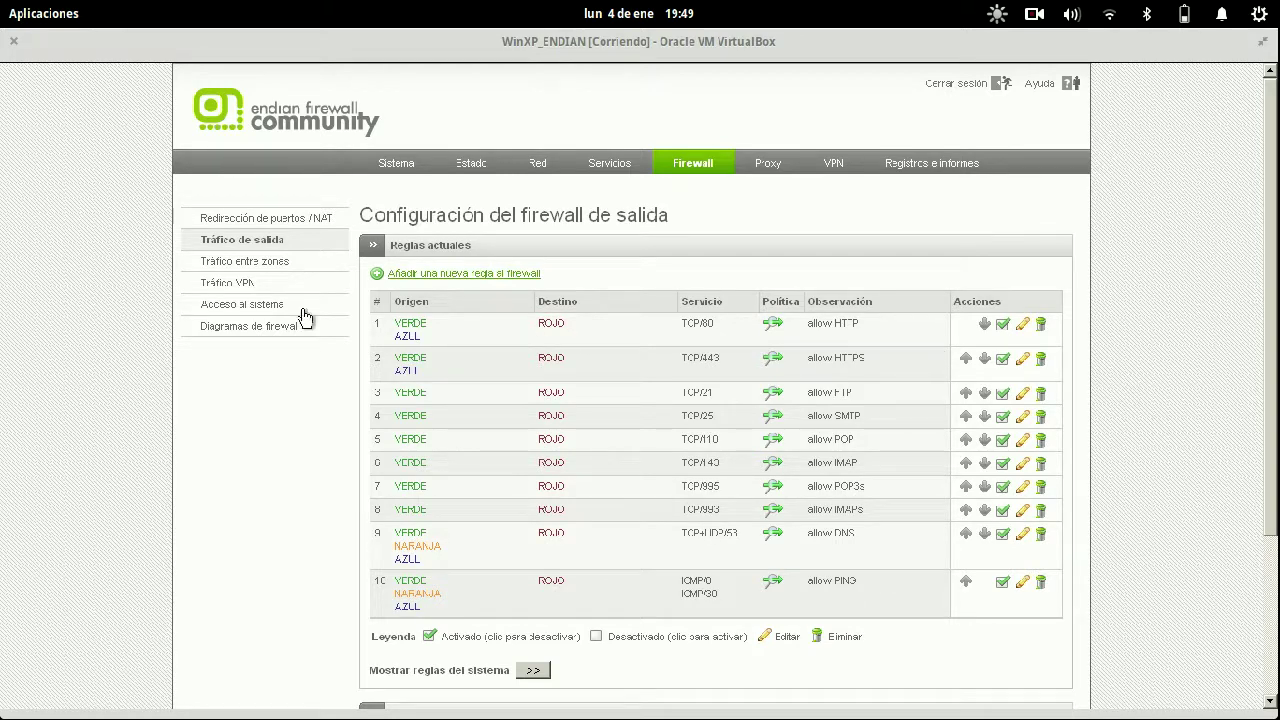
pyautogui.scroll(-4, 280, 525)
pyautogui.scroll(4, 283, 500)
# Review the inter-zone firewall rules, the VPN firewall setting and the system access rules.
pyautogui.click(308, 268)
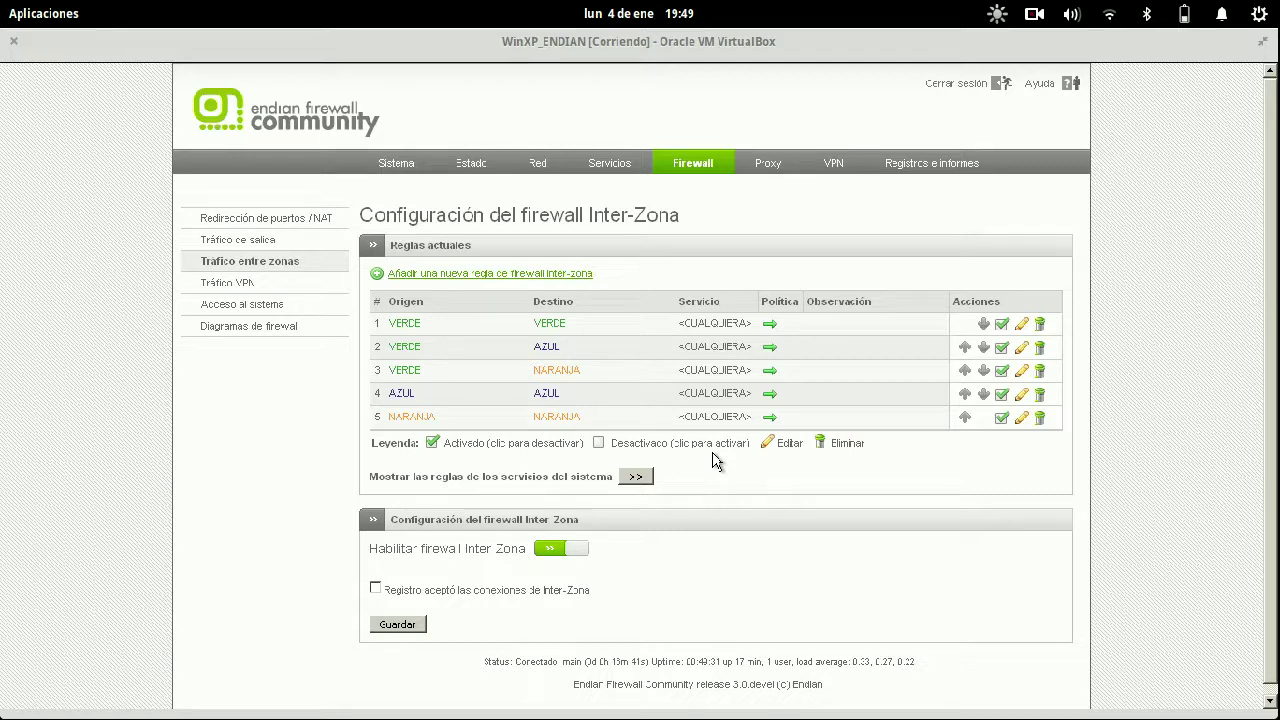
pyautogui.click(291, 290)
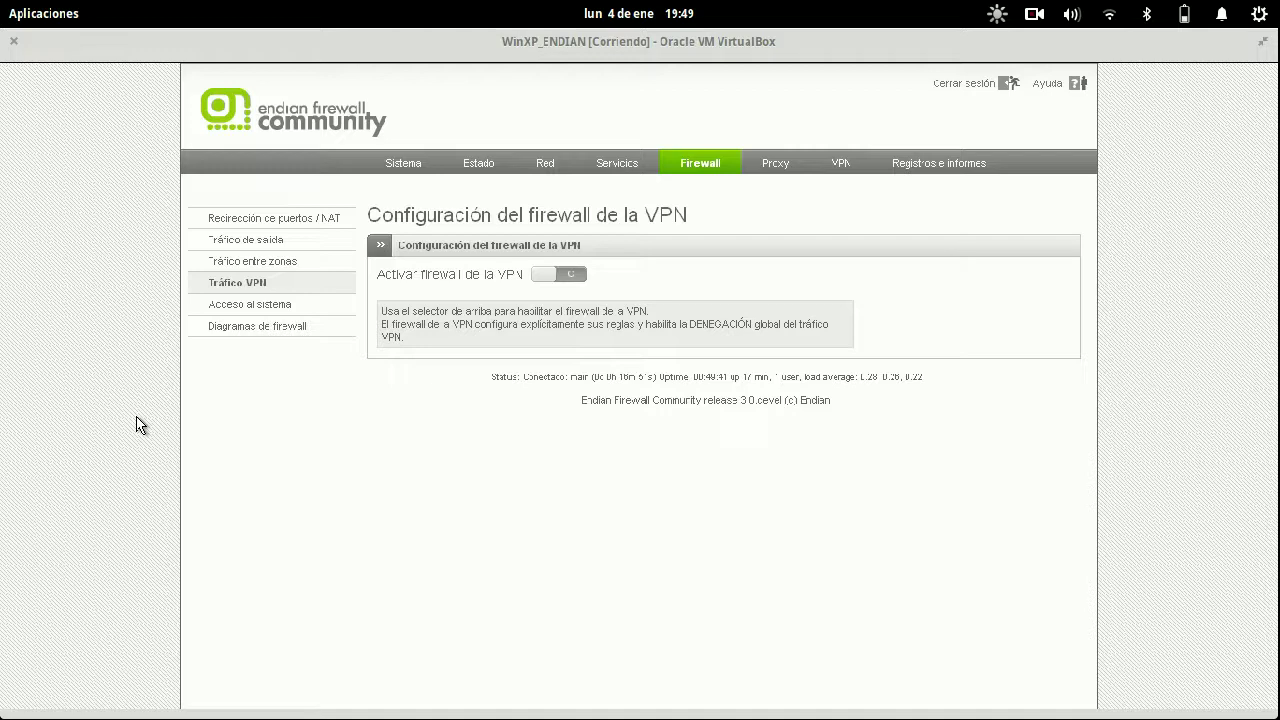
pyautogui.click(316, 308)
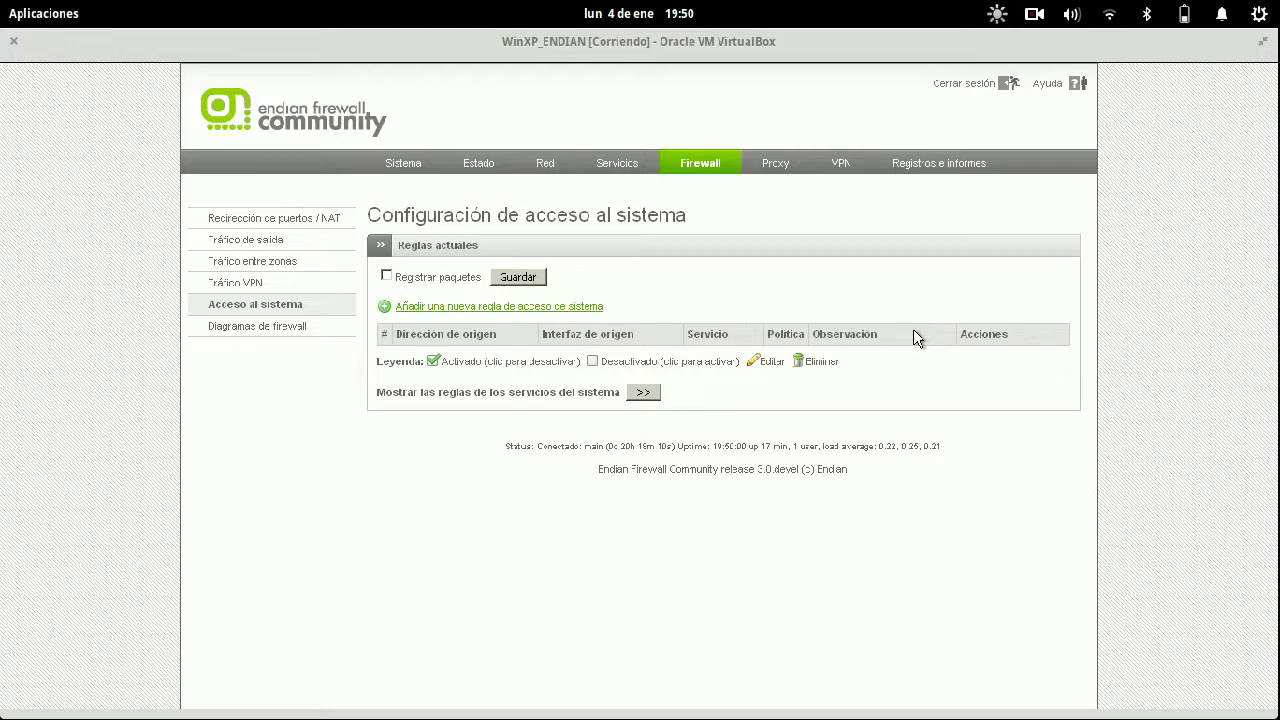
# Look through the firewall diagrams, enlarging the Redirección de puertos / NAT diagram and closing it again.
pyautogui.click(277, 330)
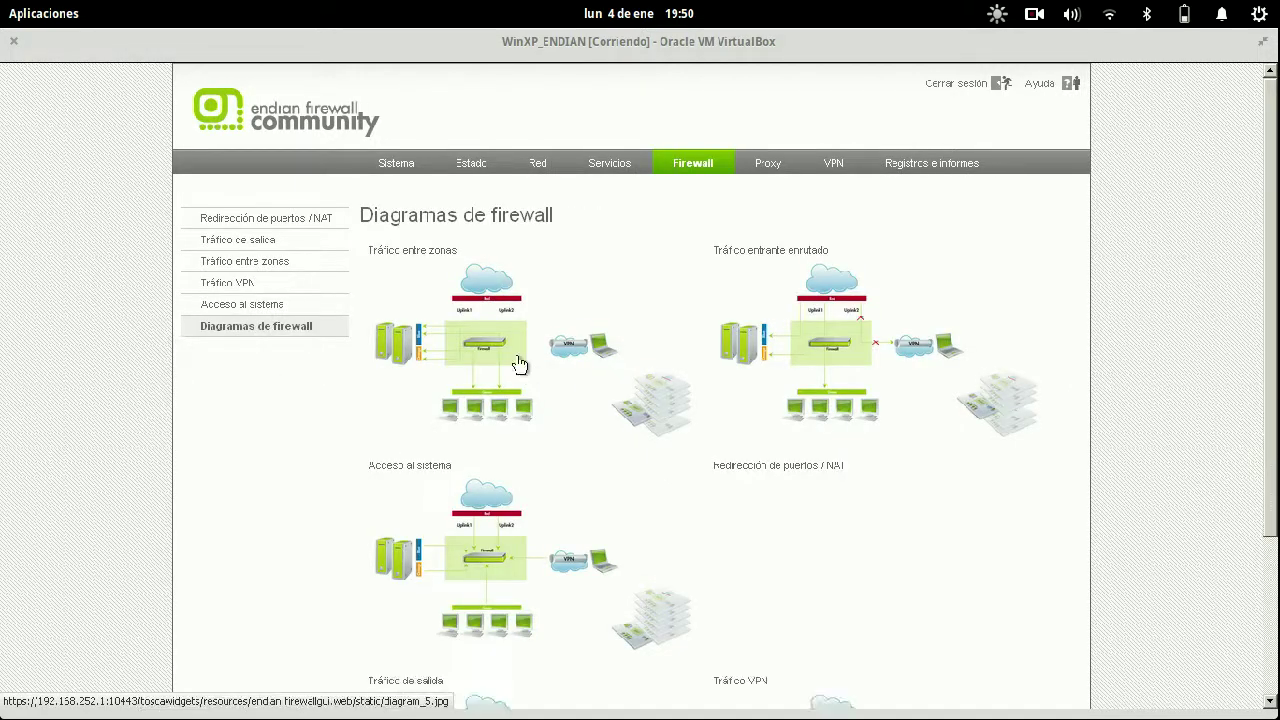
pyautogui.scroll(-4, 1078, 334)
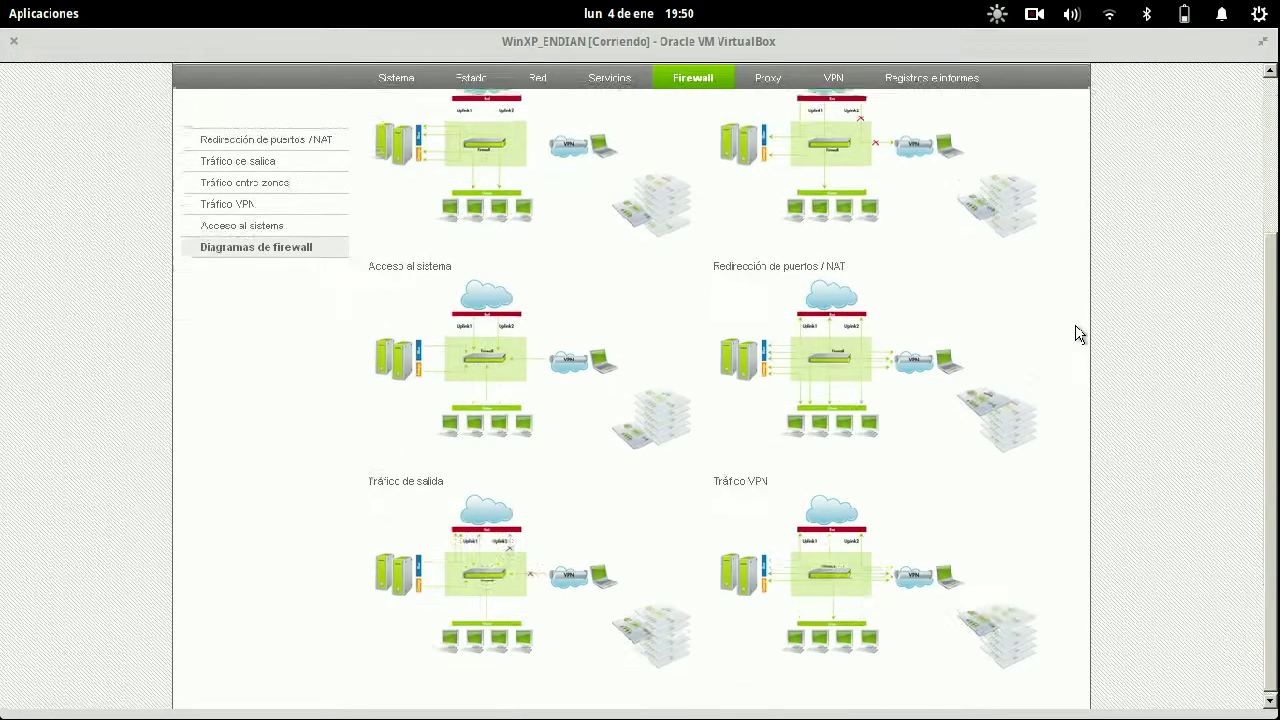
pyautogui.click(874, 392)
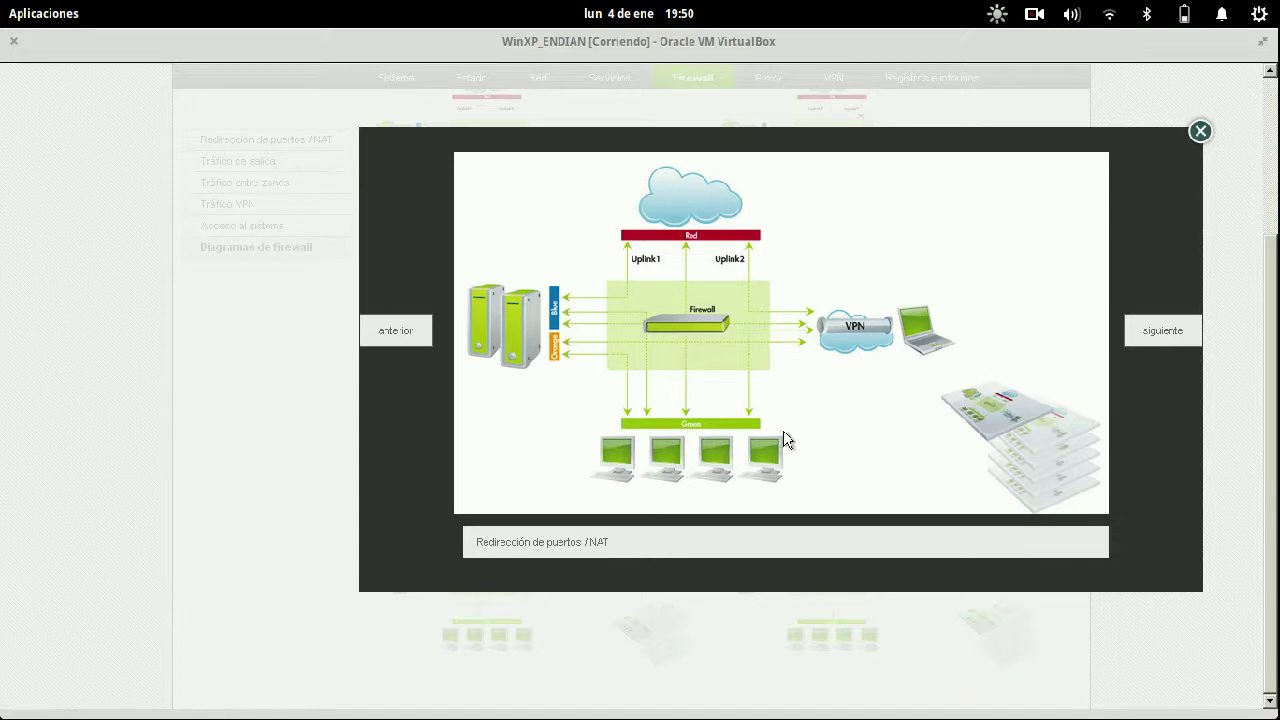
pyautogui.moveTo(1208, 66)
pyautogui.click(1201, 133)
pyautogui.scroll(2, 991, 517)
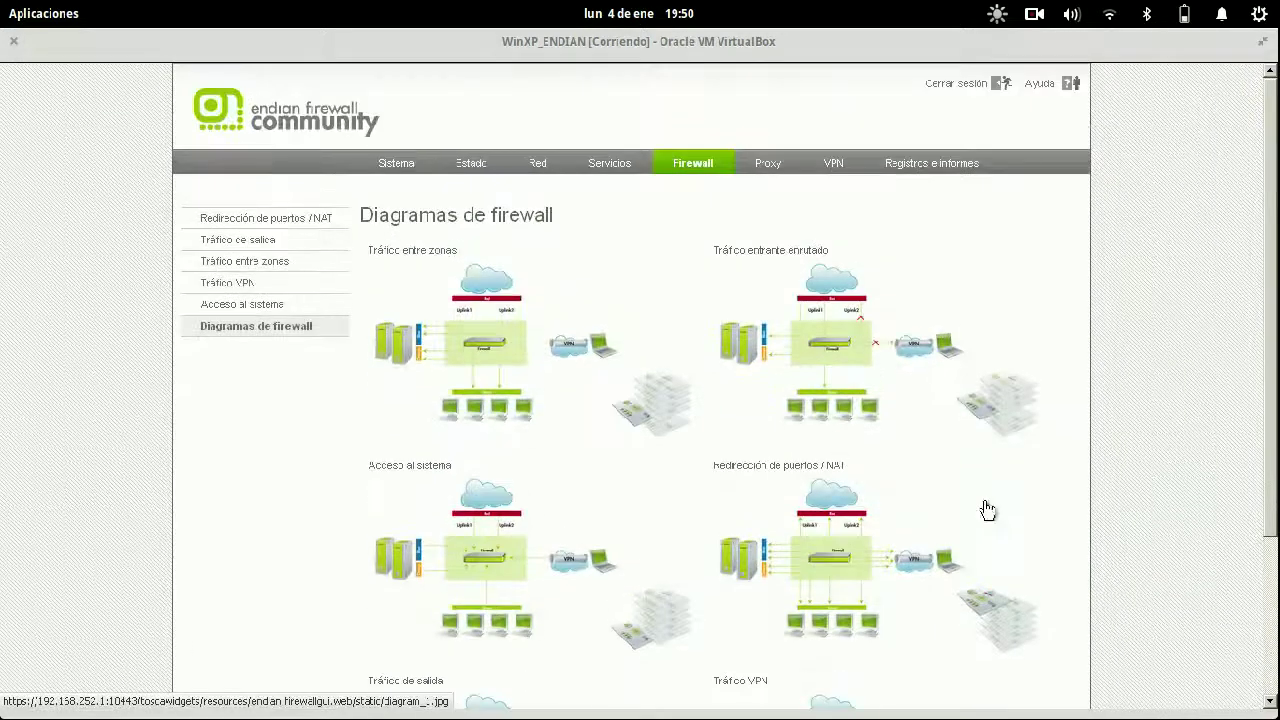
# View the HTTP proxy's HTTPS proxy and Active Directory join pages, returning to its general configuration.
pyautogui.click(767, 164)
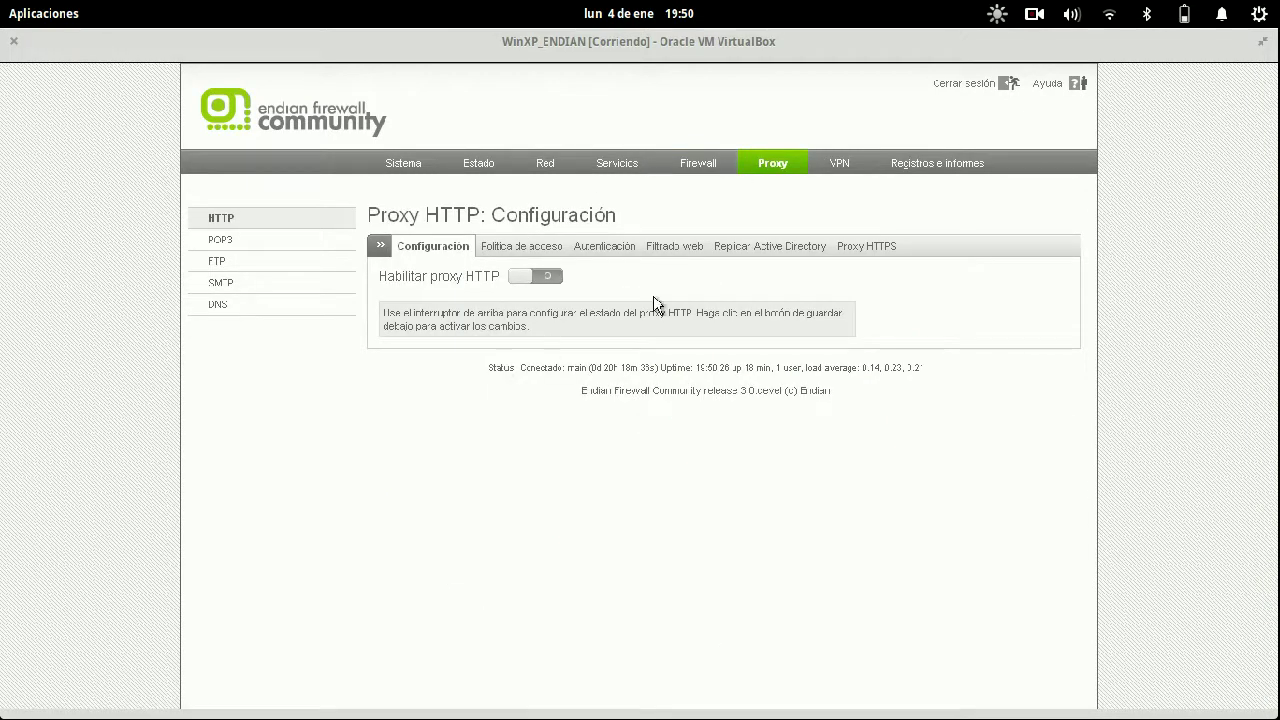
pyautogui.click(843, 250)
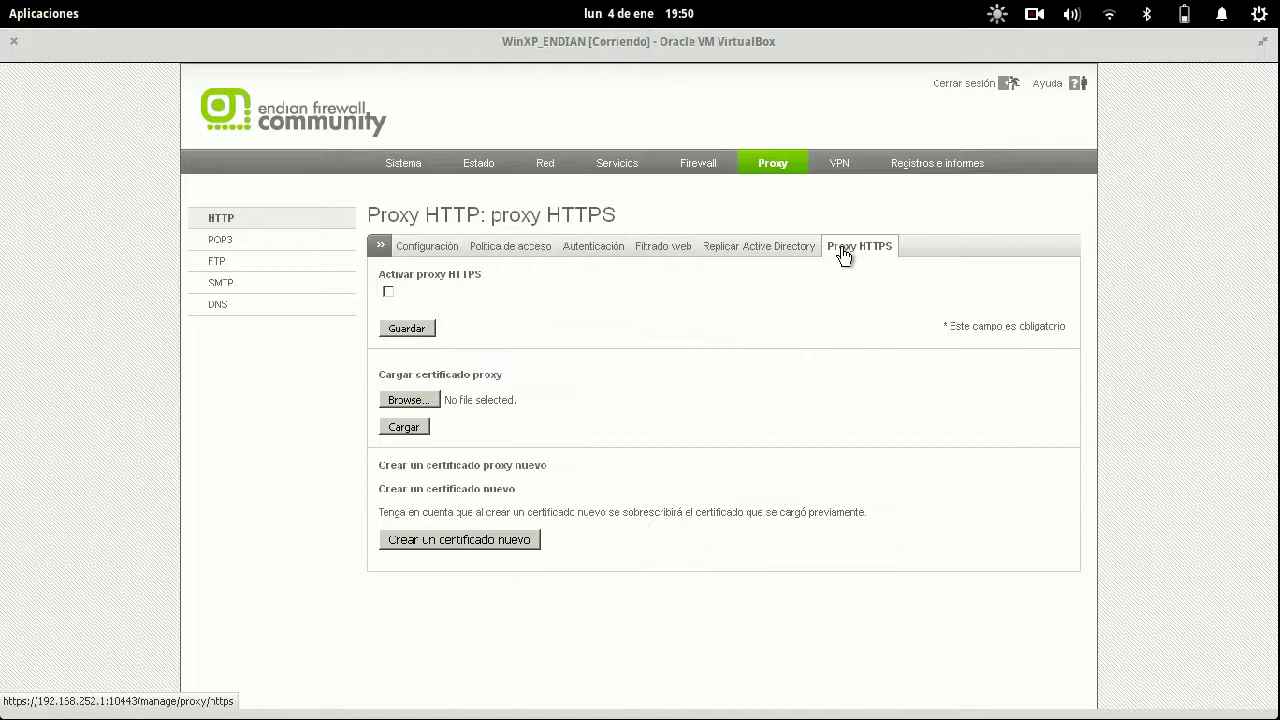
pyautogui.click(768, 250)
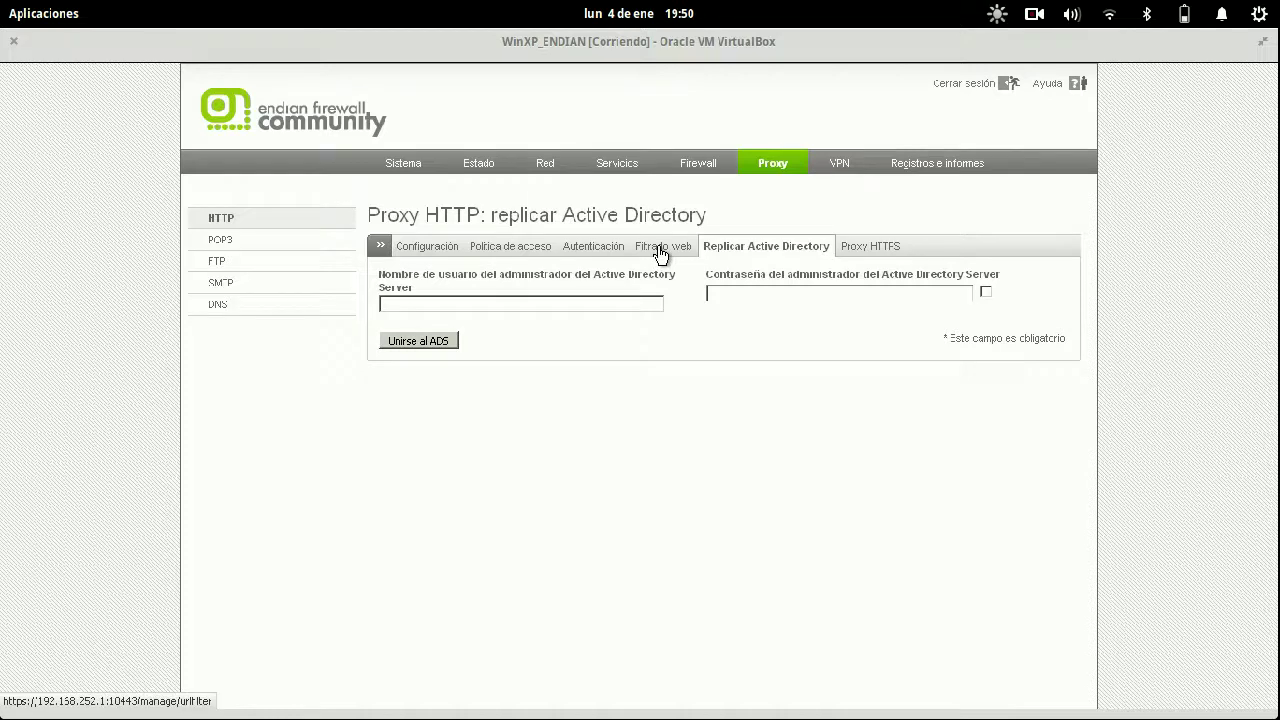
pyautogui.click(432, 252)
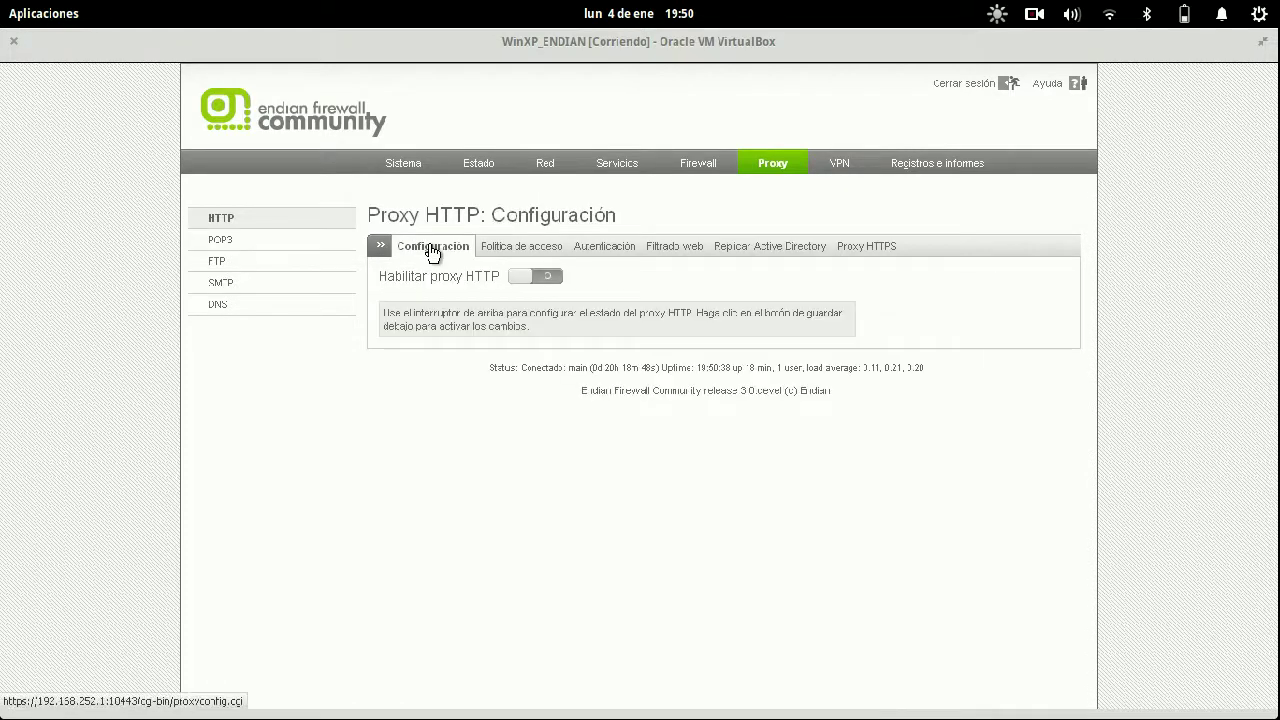
# Review the HTTP proxy's access policy, authentication and web filter settings, ending on the Active Directory join page.
pyautogui.click(514, 251)
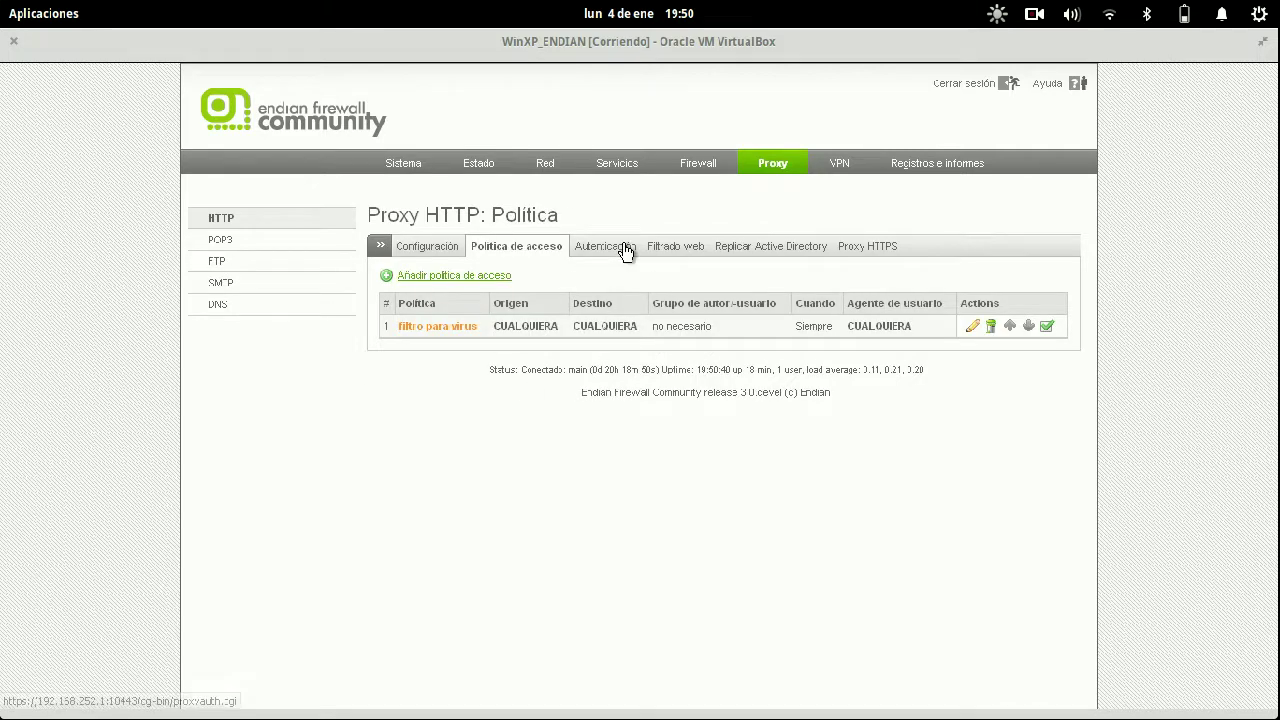
pyautogui.click(648, 246)
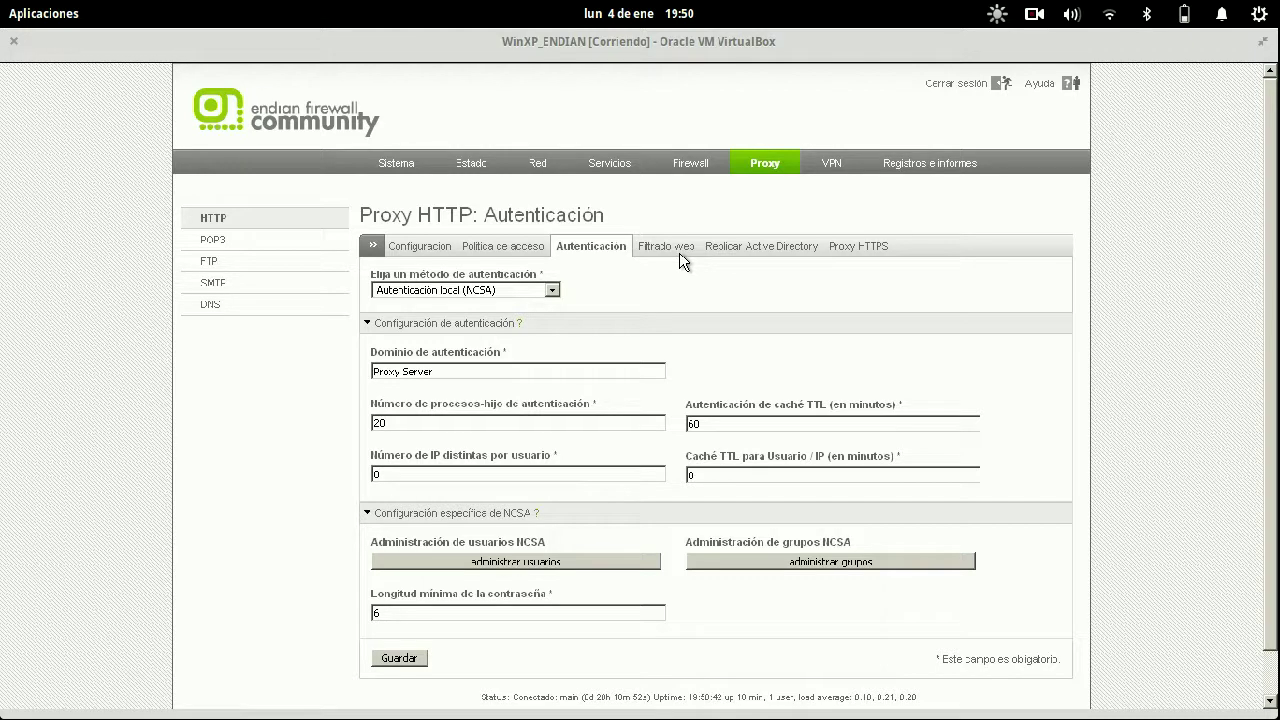
pyautogui.click(679, 252)
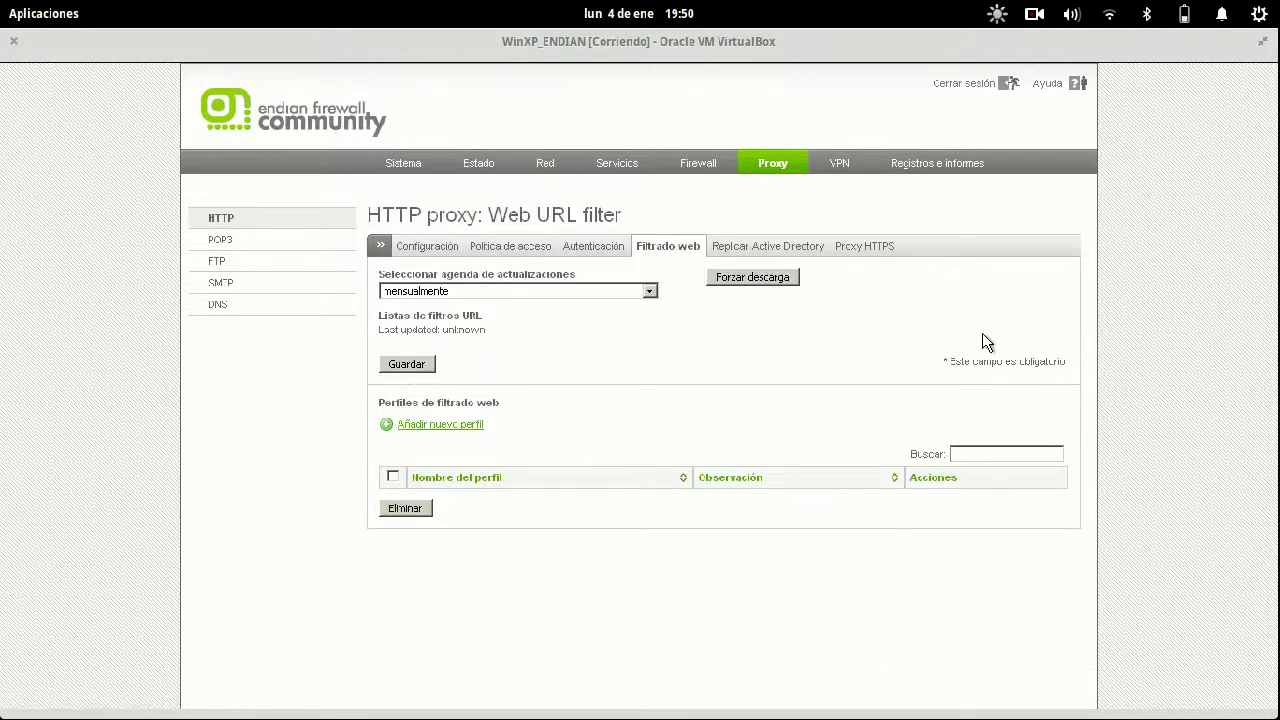
pyautogui.moveTo(809, 340); pyautogui.dragTo(814, 234)
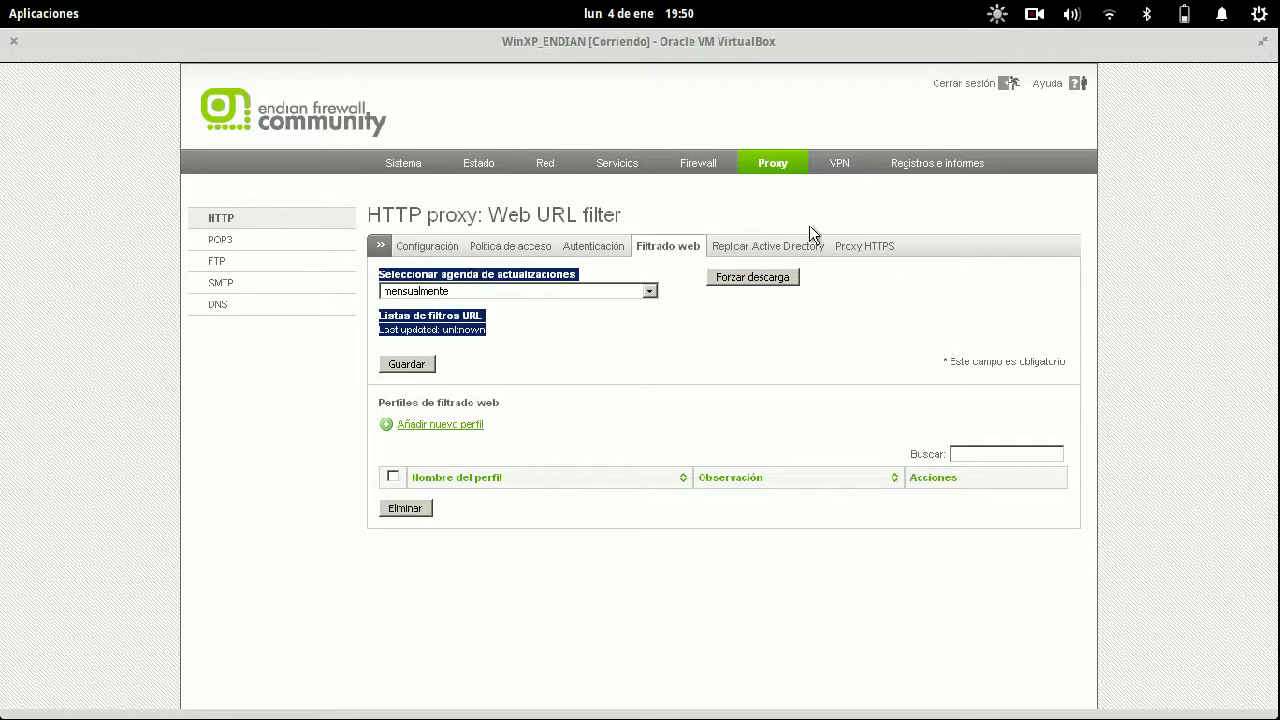
pyautogui.click(870, 300)
pyautogui.click(801, 250)
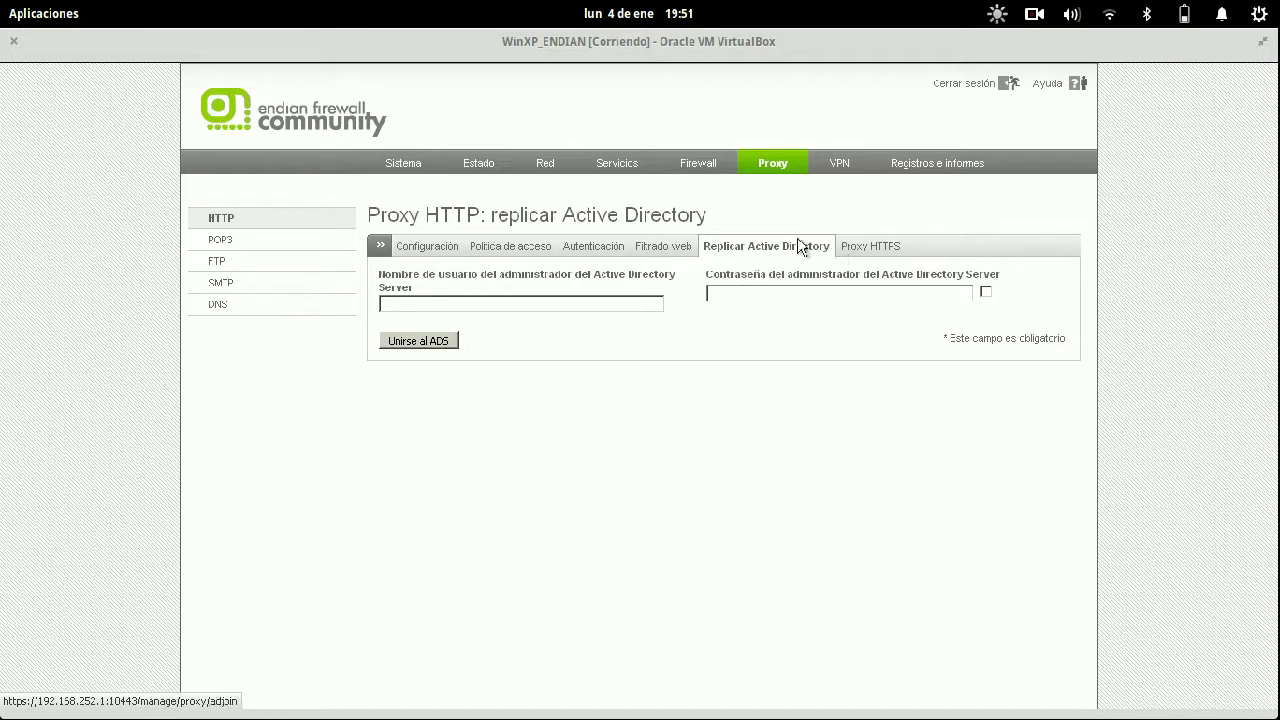
# Review the POP3, FTP, SMTP and DNS proxy pages, including the POP3 spam filter.
pyautogui.click(260, 243)
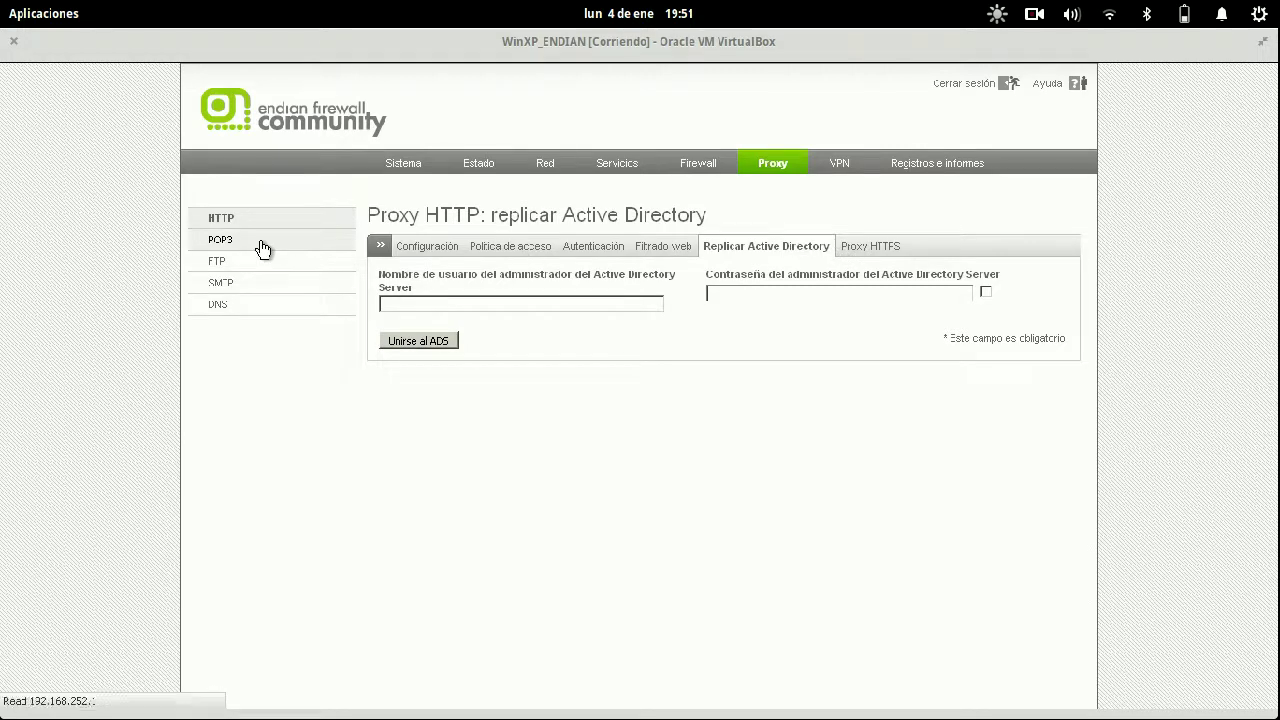
pyautogui.click(615, 258)
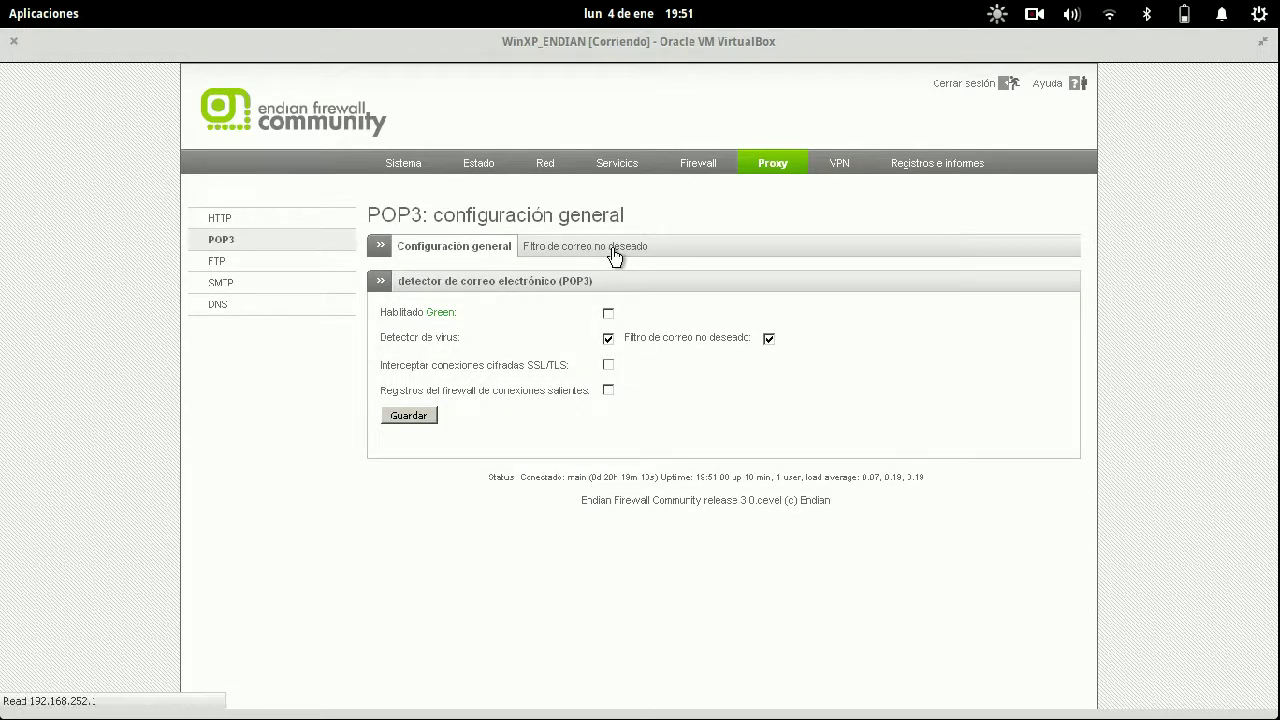
pyautogui.click(258, 264)
pyautogui.click(270, 291)
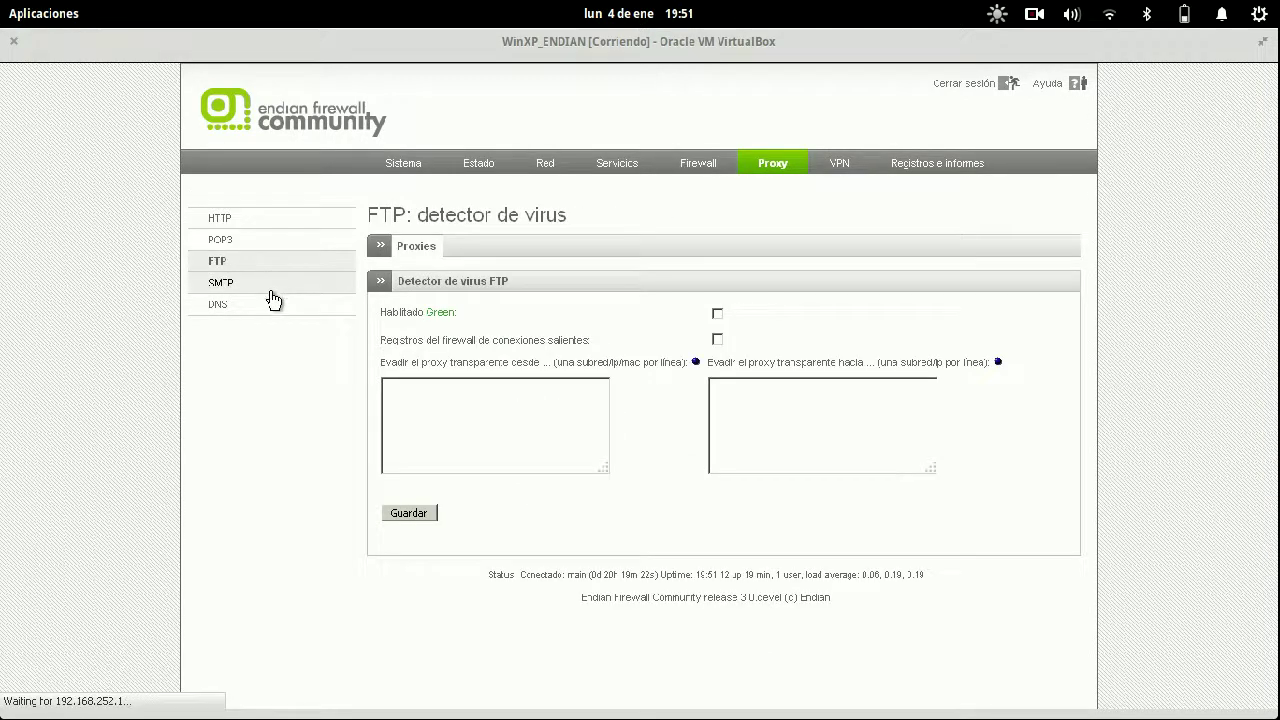
pyautogui.click(272, 305)
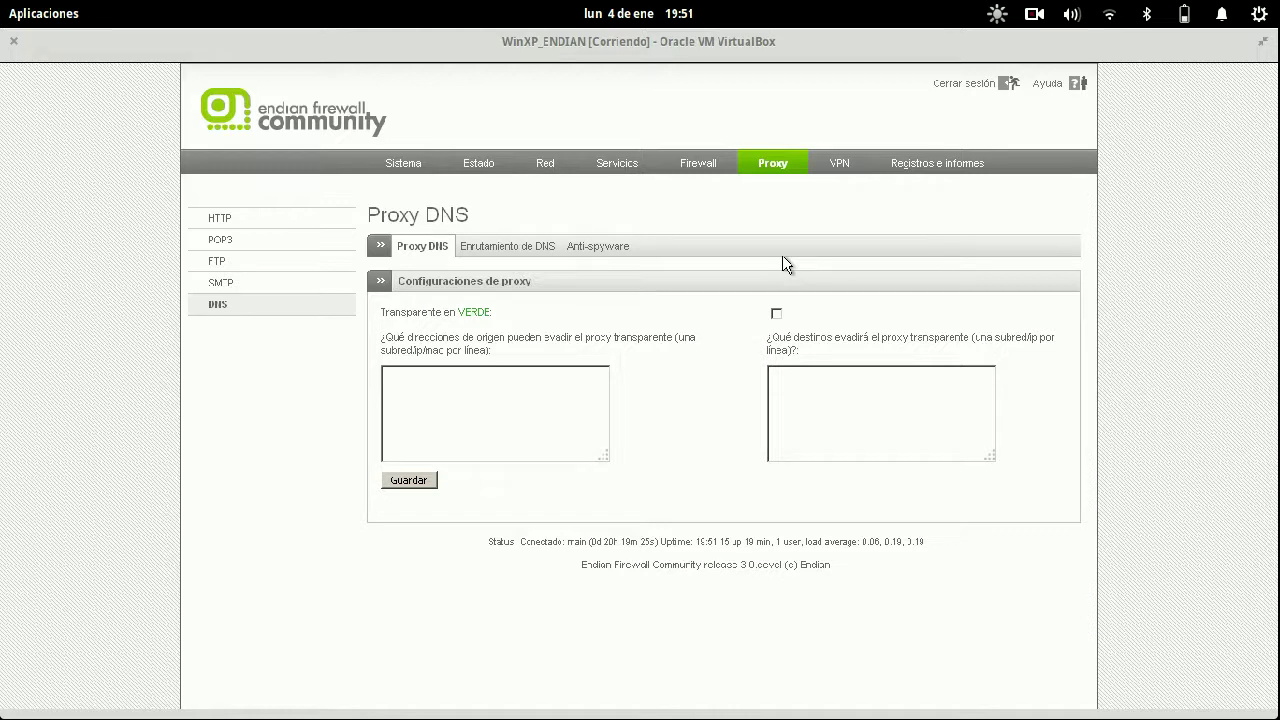
# Review the VPN section's OpenVPN server, OpenVPN client (Gw2Gw), IPsec, user authentication and certificates pages.
pyautogui.click(839, 167)
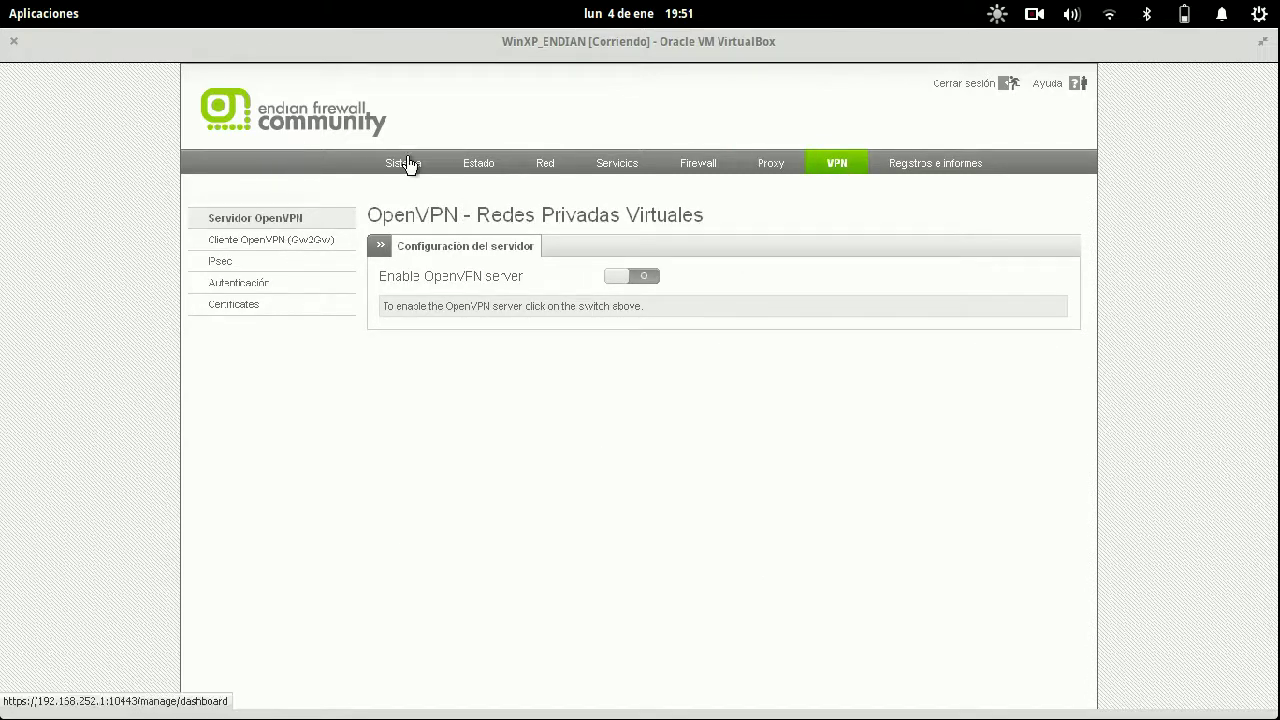
pyautogui.click(229, 245)
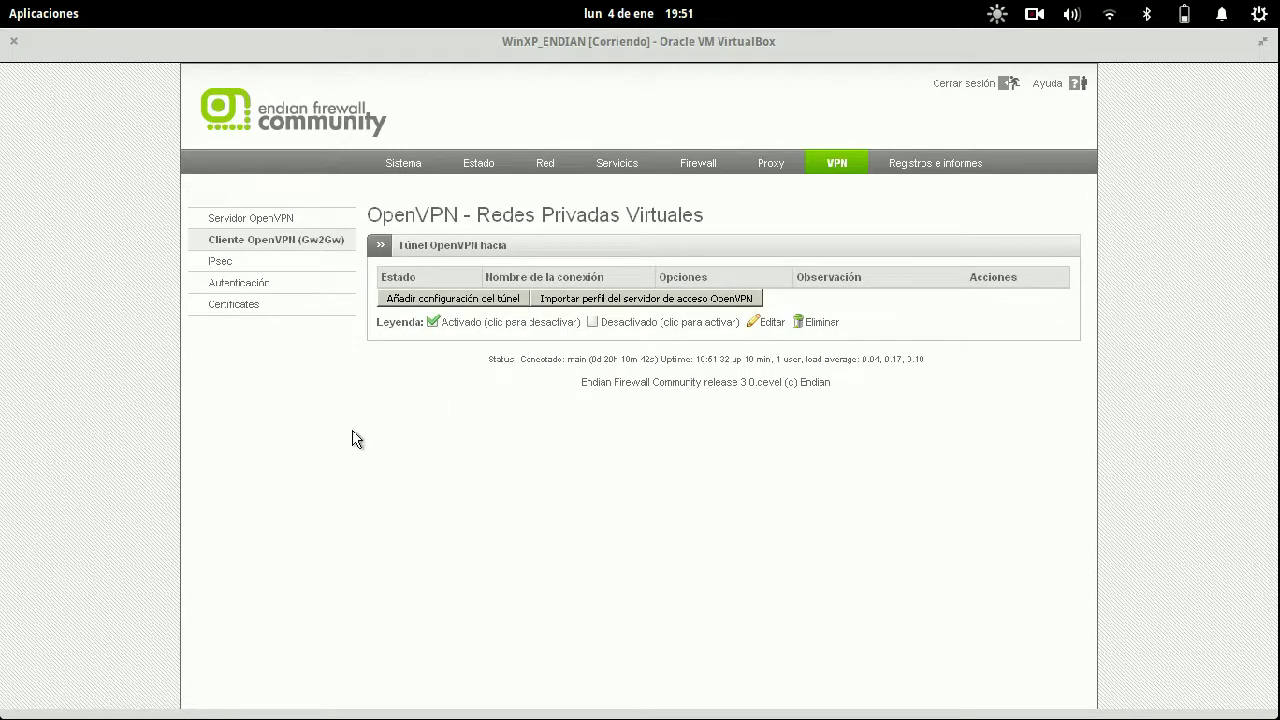
pyautogui.click(323, 272)
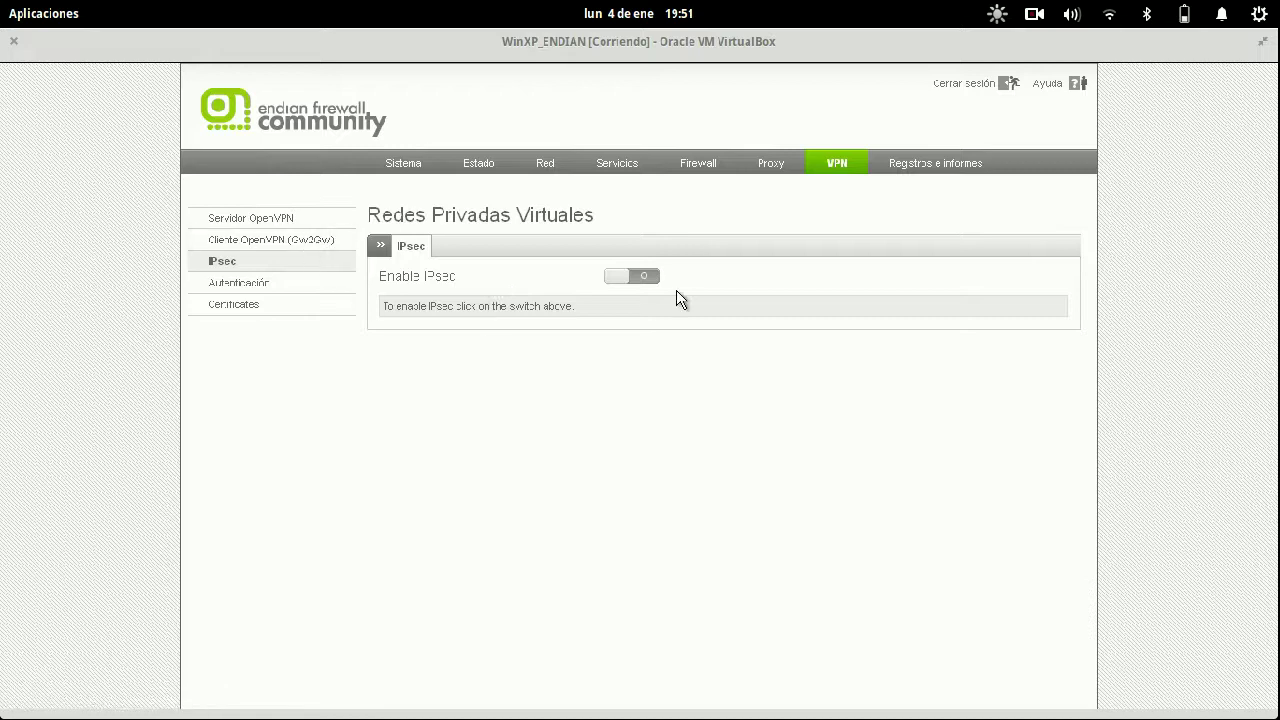
pyautogui.click(247, 289)
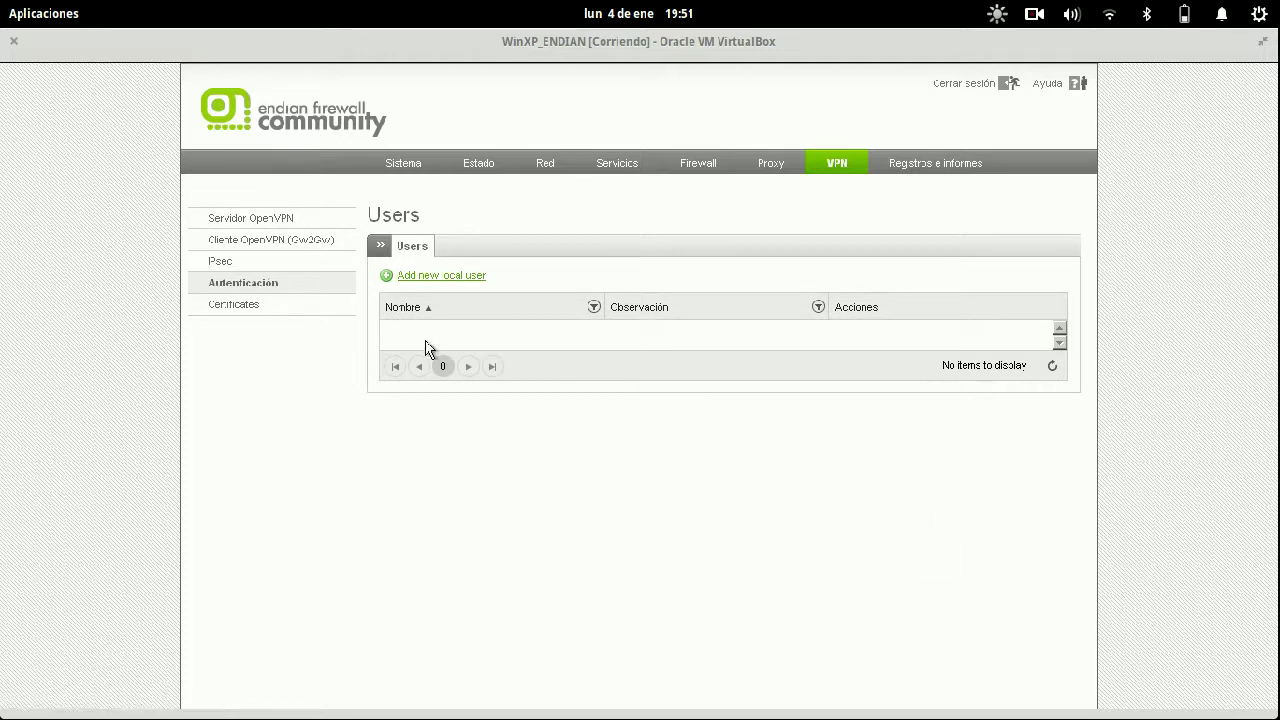
pyautogui.click(323, 308)
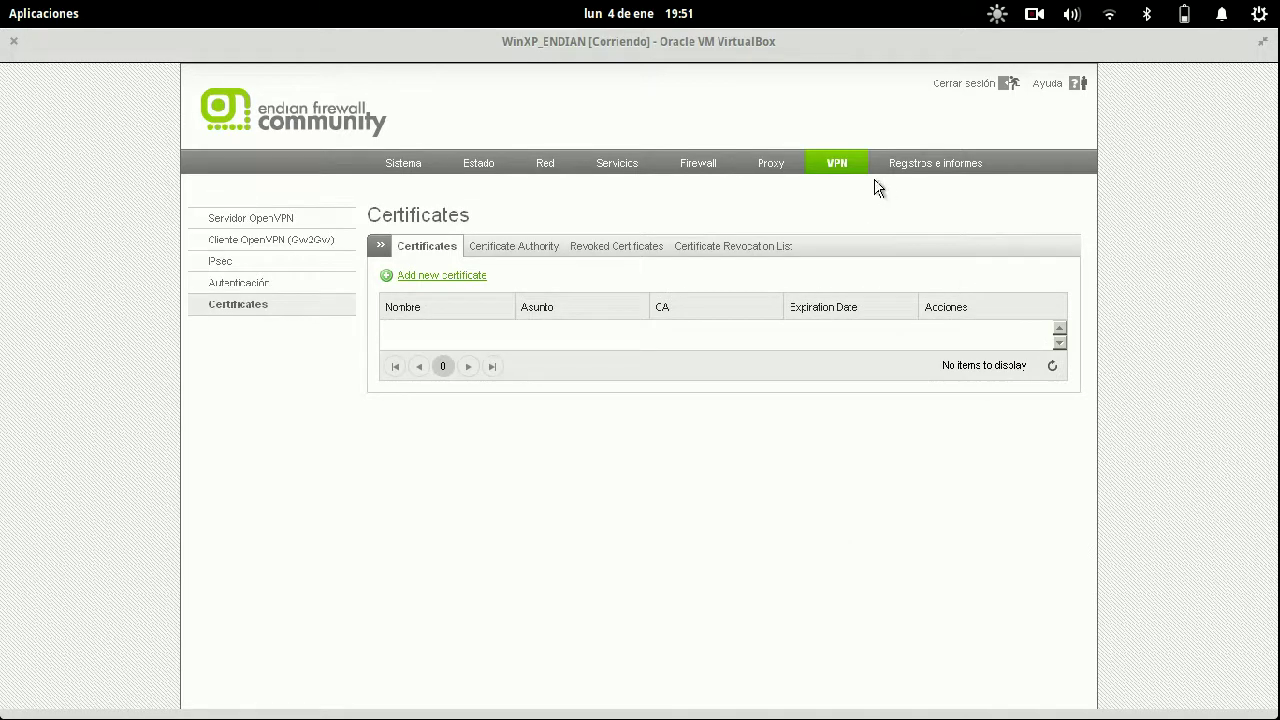
# Revisit the Firewall, Proxy and VPN sections, ending on the VPN certificates page.
pyautogui.click(692, 172)
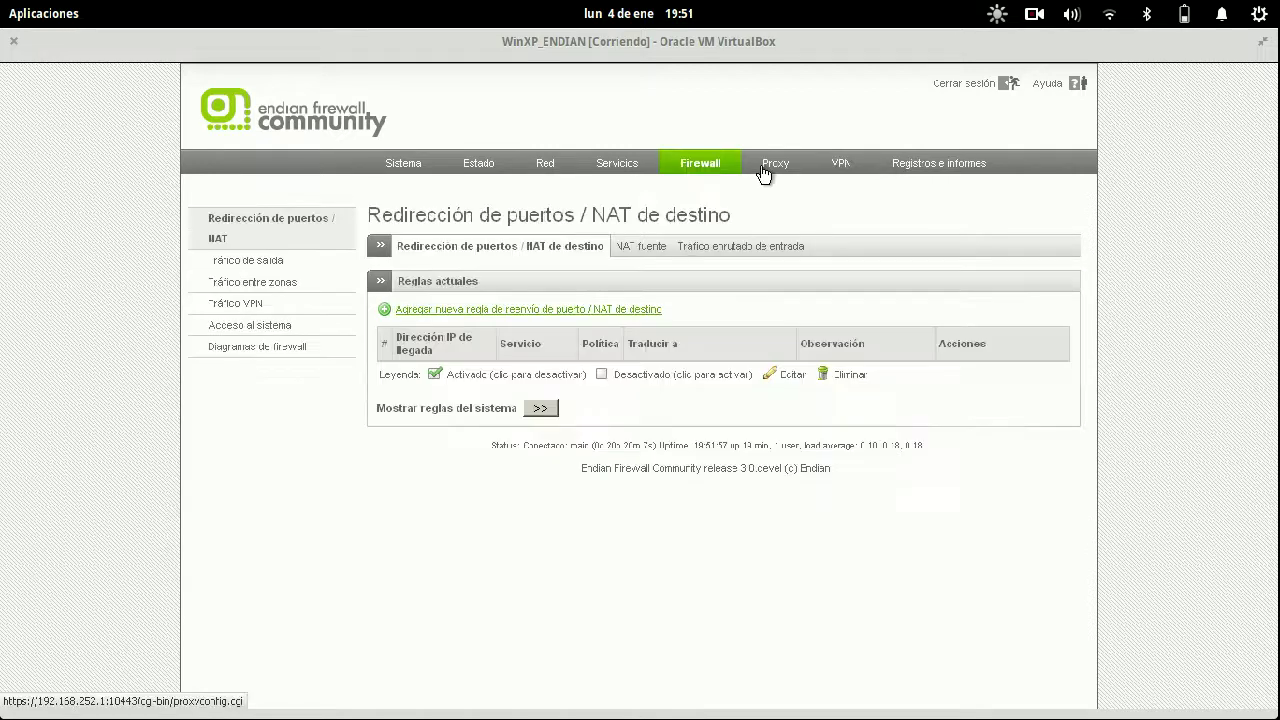
pyautogui.click(763, 175)
pyautogui.click(840, 172)
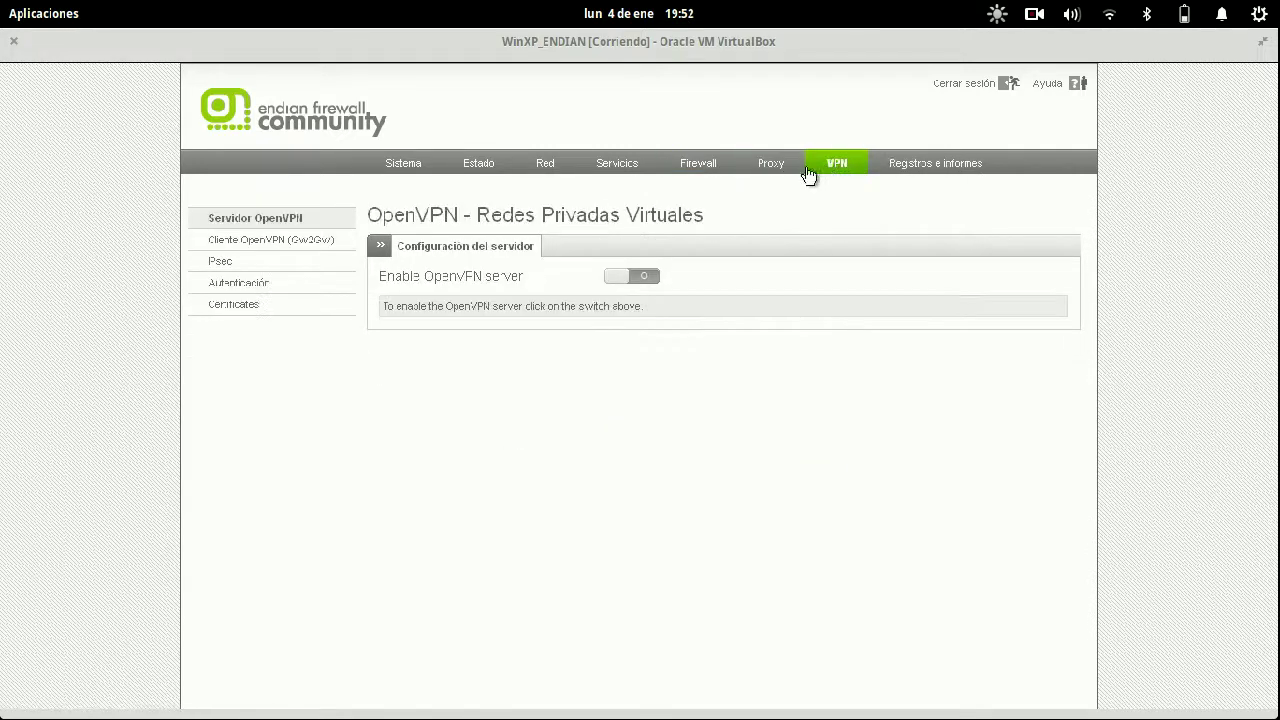
pyautogui.click(309, 306)
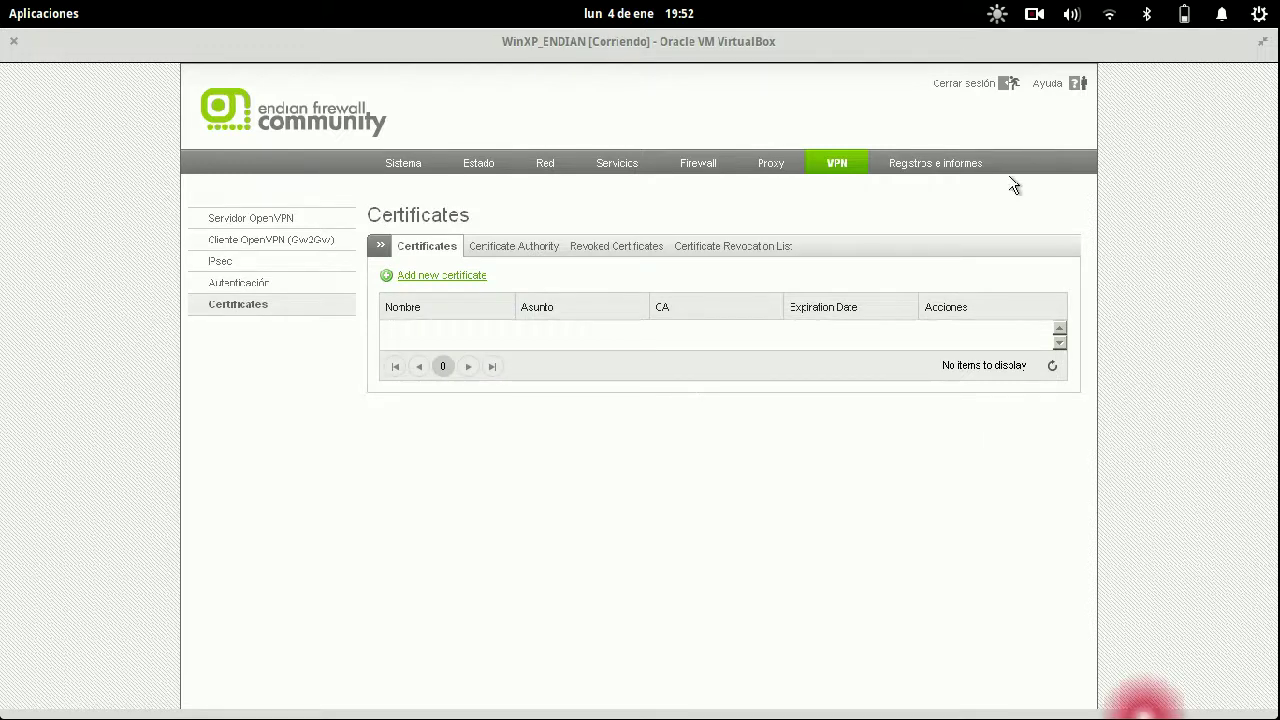
# Look at the Endian 30 virtual machine's console and return to the firewall web interface in WinXP_ENDIAN.
pyautogui.press('super+w')
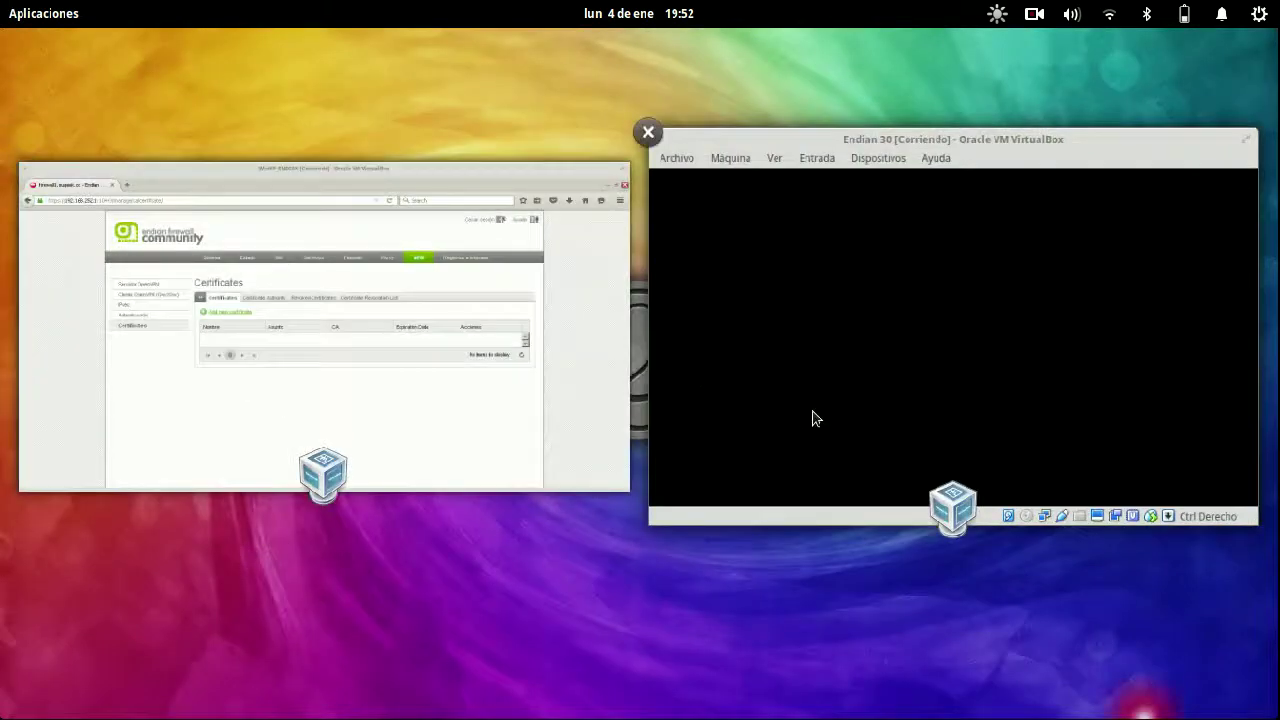
pyautogui.click(814, 417)
pyautogui.click(451, 557)
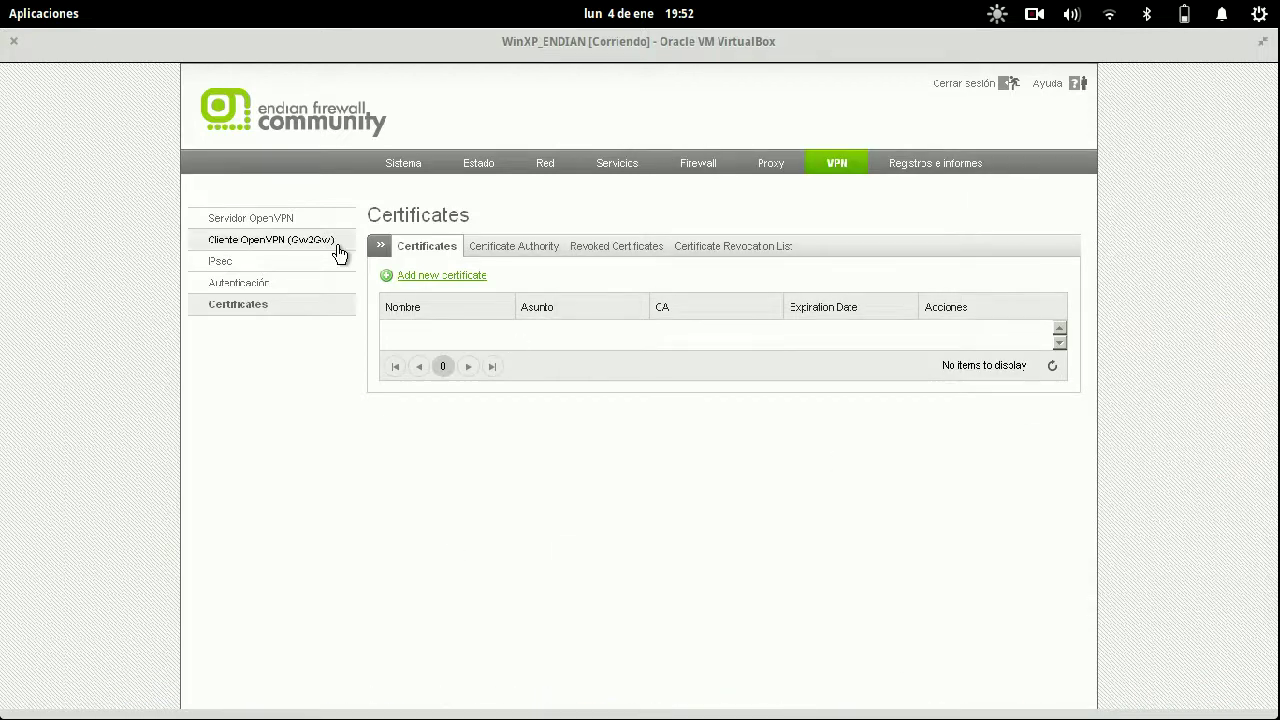
# Review the Sistema section's main control page with its hardware, uplink and network interface information.
pyautogui.click(423, 172)
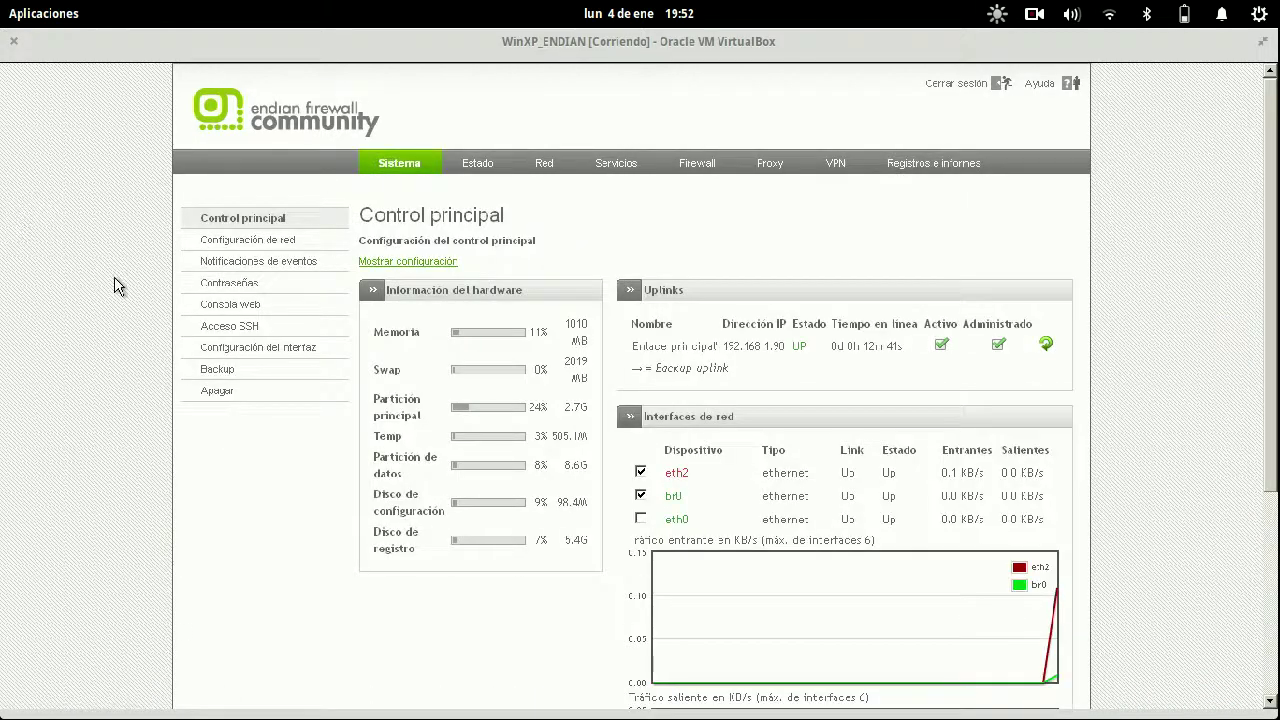
pyautogui.scroll(-5, 117, 283)
pyautogui.scroll(5, 117, 285)
# Examine the system status page in the Estado section down to its footer line with uptime and load averages.
pyautogui.click(477, 166)
pyautogui.scroll(-15, 312, 235)
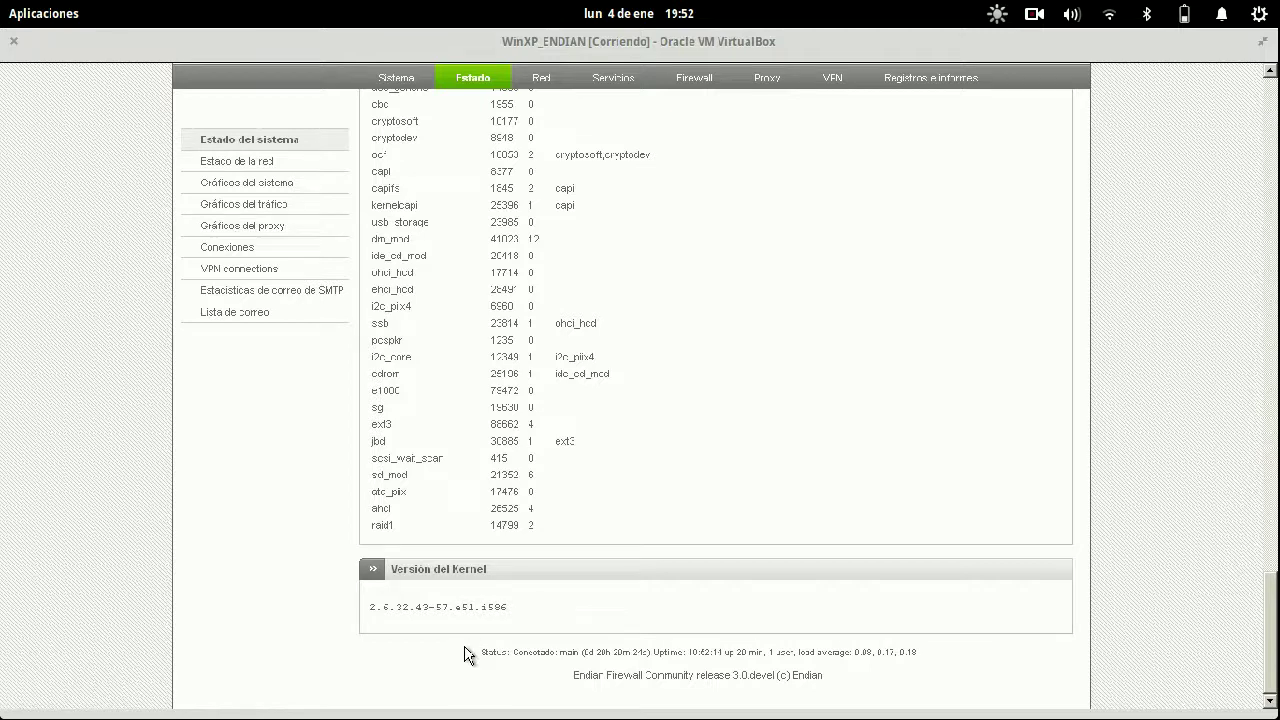
pyautogui.moveTo(486, 652); pyautogui.dragTo(932, 664)
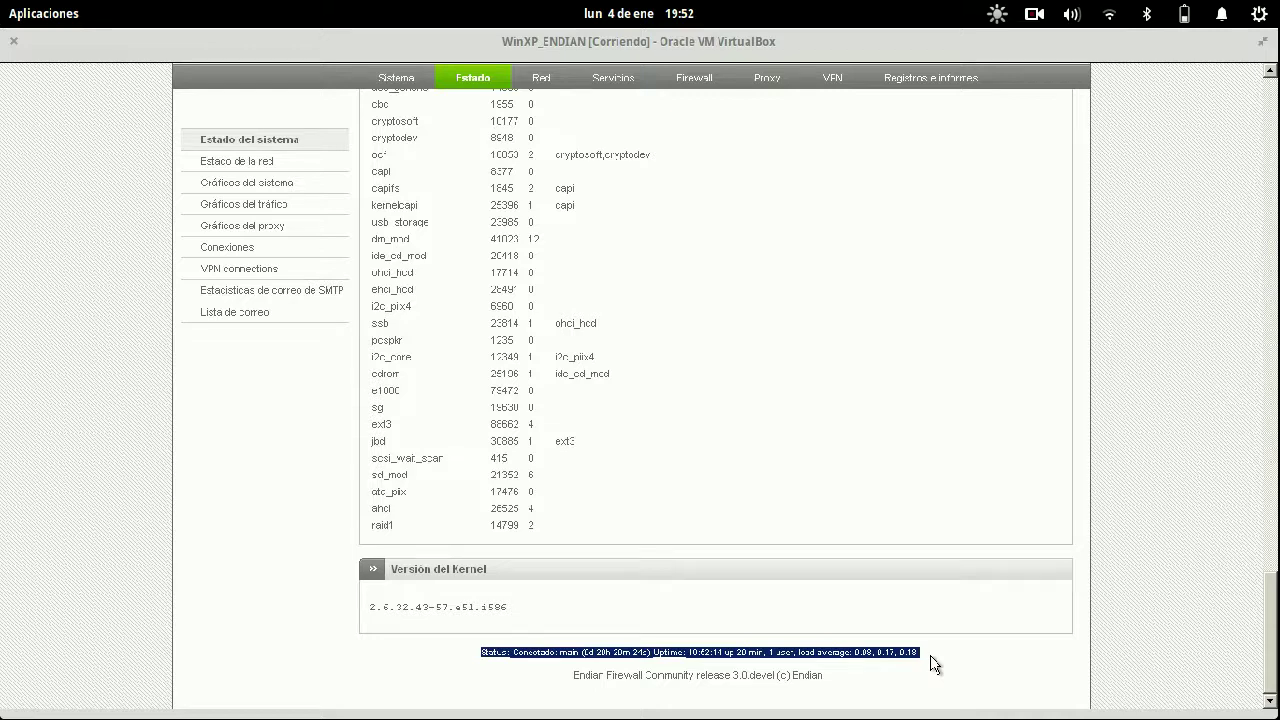
pyautogui.click(932, 664)
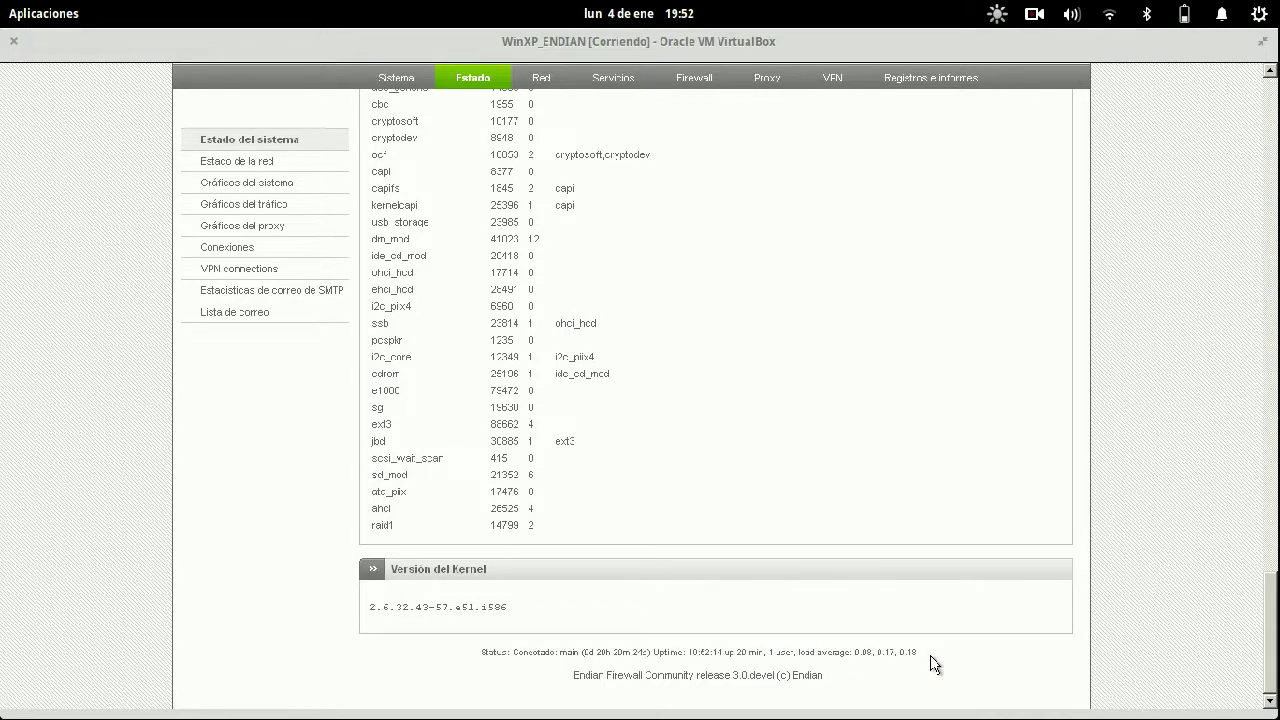
pyautogui.moveTo(798, 651)
pyautogui.mouseDown()
pyautogui.moveTo(929, 657)
pyautogui.moveTo(818, 645)
pyautogui.mouseUp()
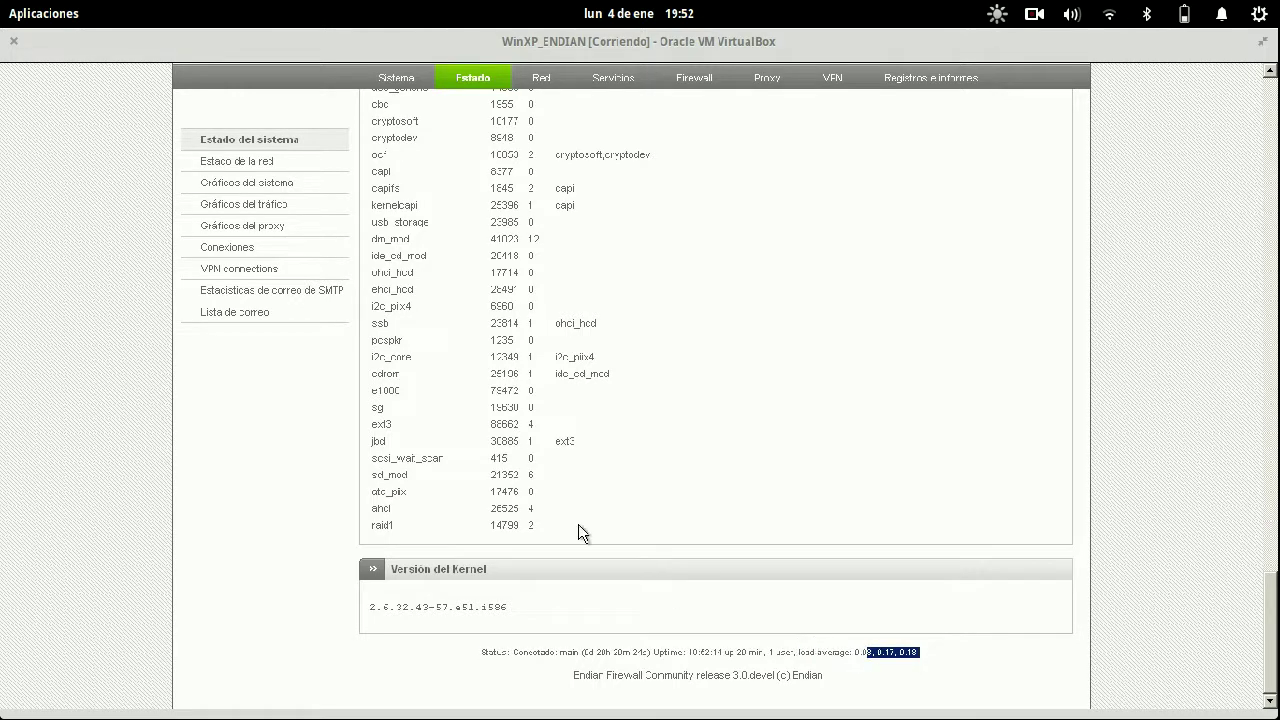
# Switch to the Endian 30 console, try the update command, and check the running time with uptime.
pyautogui.press('super+w')
pyautogui.click(900, 300)
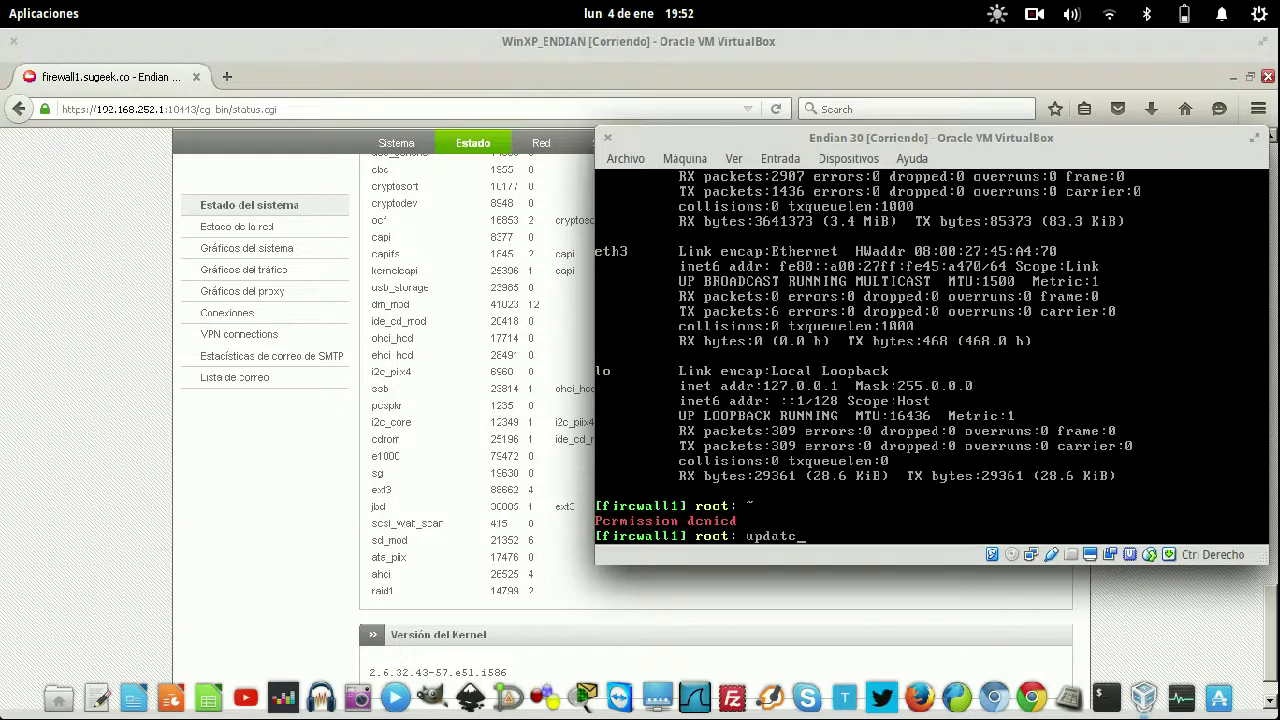
pyautogui.press('Return')
pyautogui.write('upti')
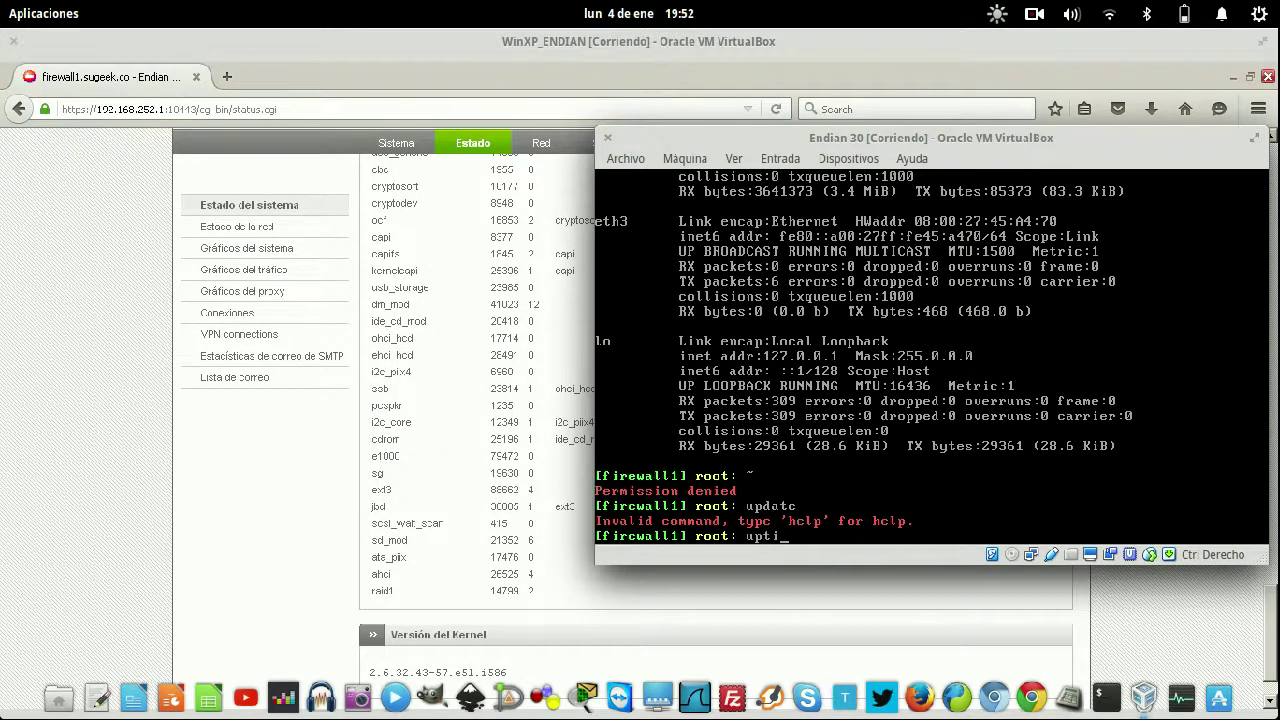
pyautogui.write('me')
pyautogui.press('Return')
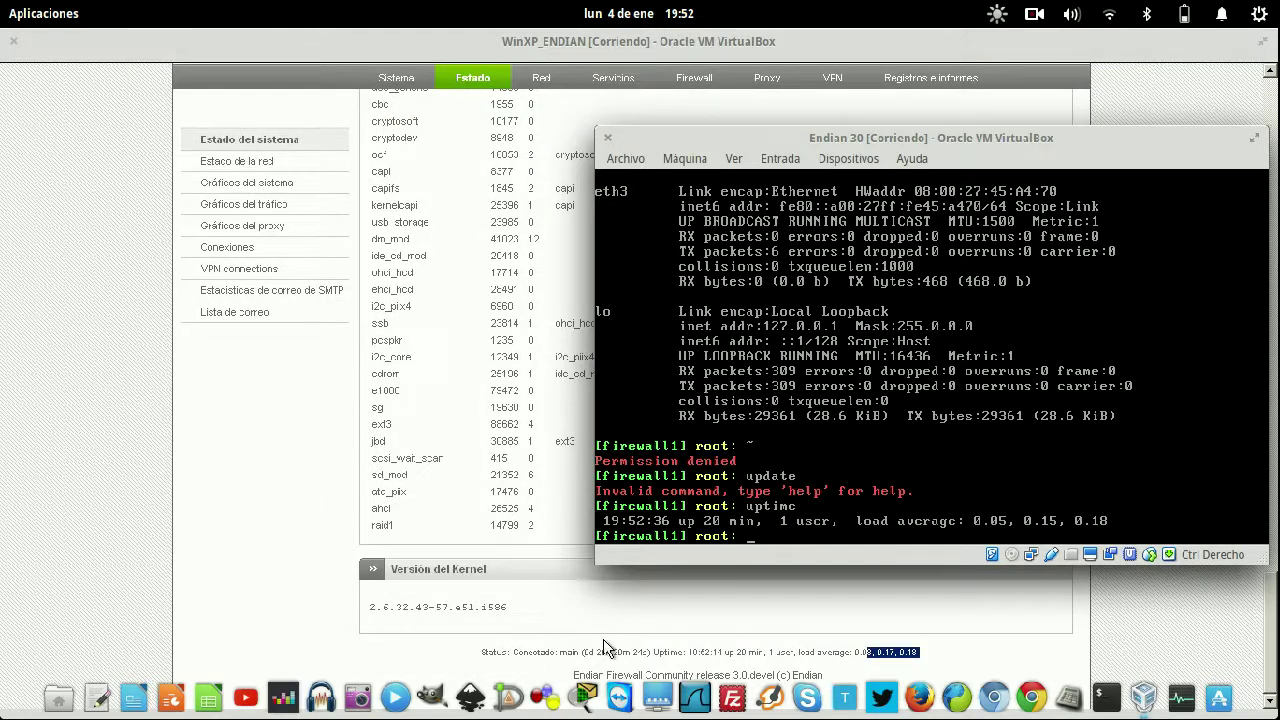
# Return to the web interface and review the services, memory, disk usage and service time on the system status page.
pyautogui.click(282, 395)
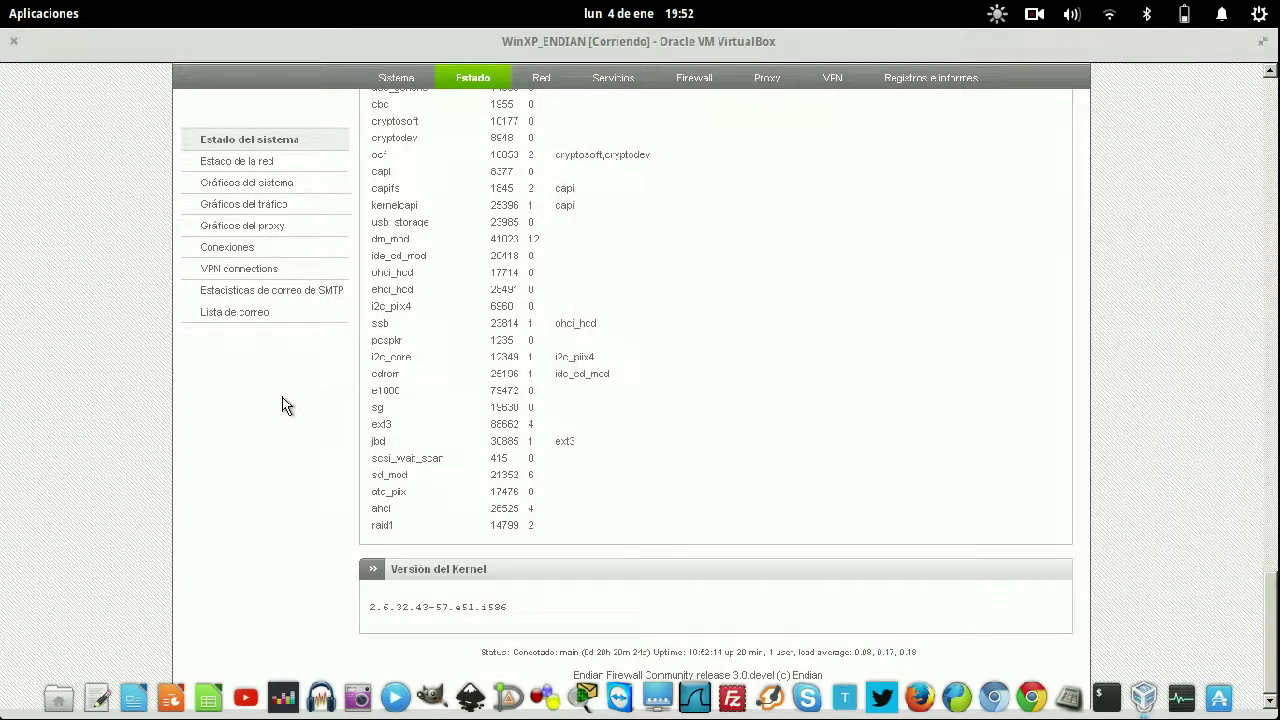
pyautogui.scroll(-10, 282, 397)
pyautogui.scroll(10, 283, 400)
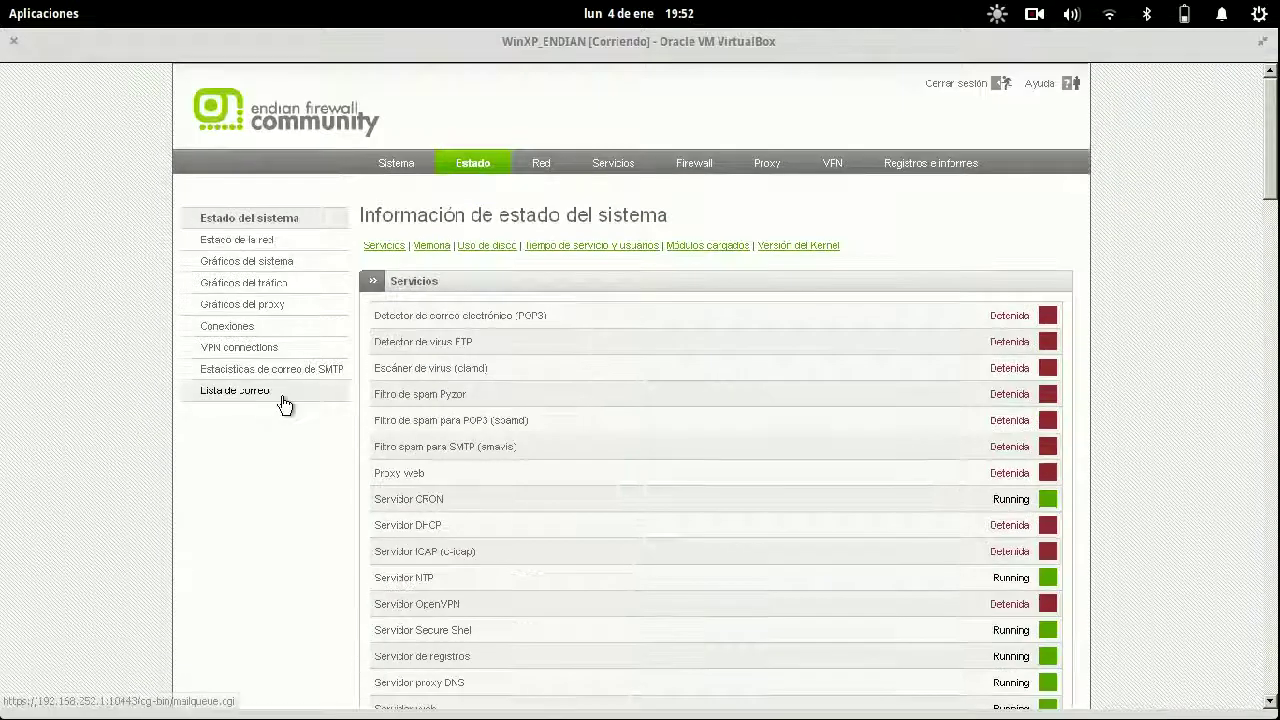
pyautogui.click(286, 400)
pyautogui.click(286, 224)
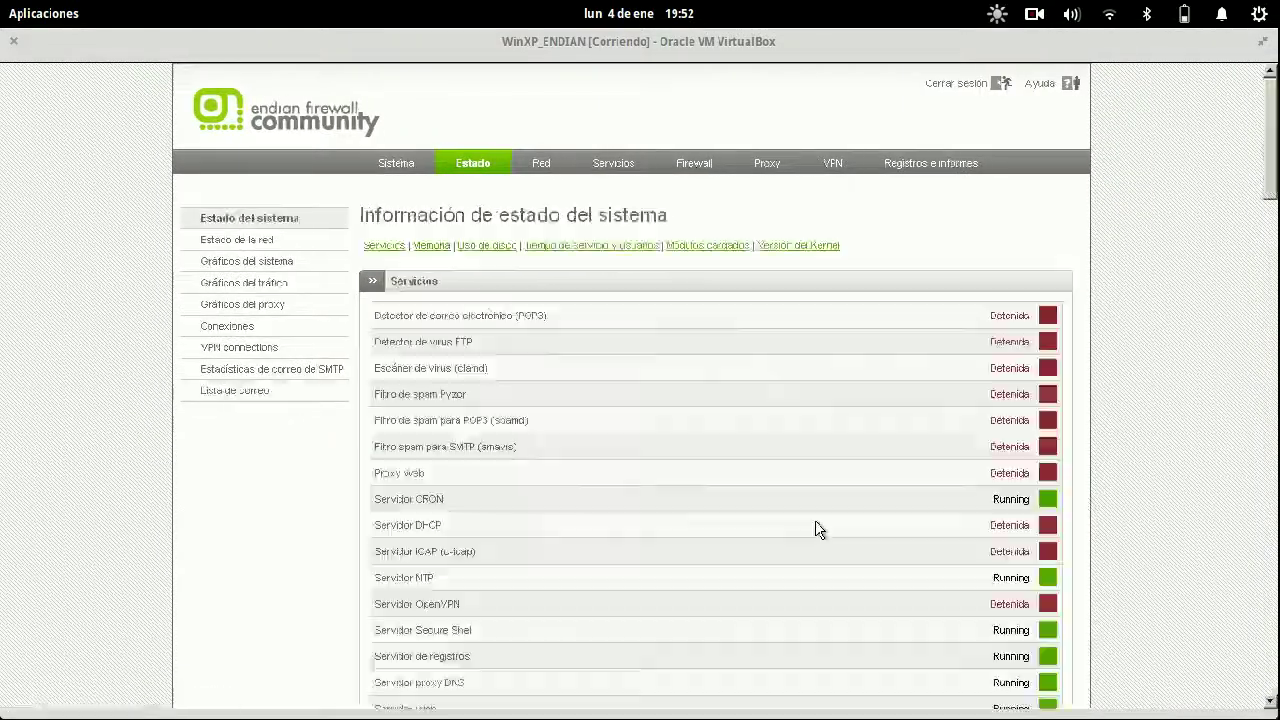
pyautogui.scroll(-5, 814, 528)
pyautogui.scroll(-5, 818, 528)
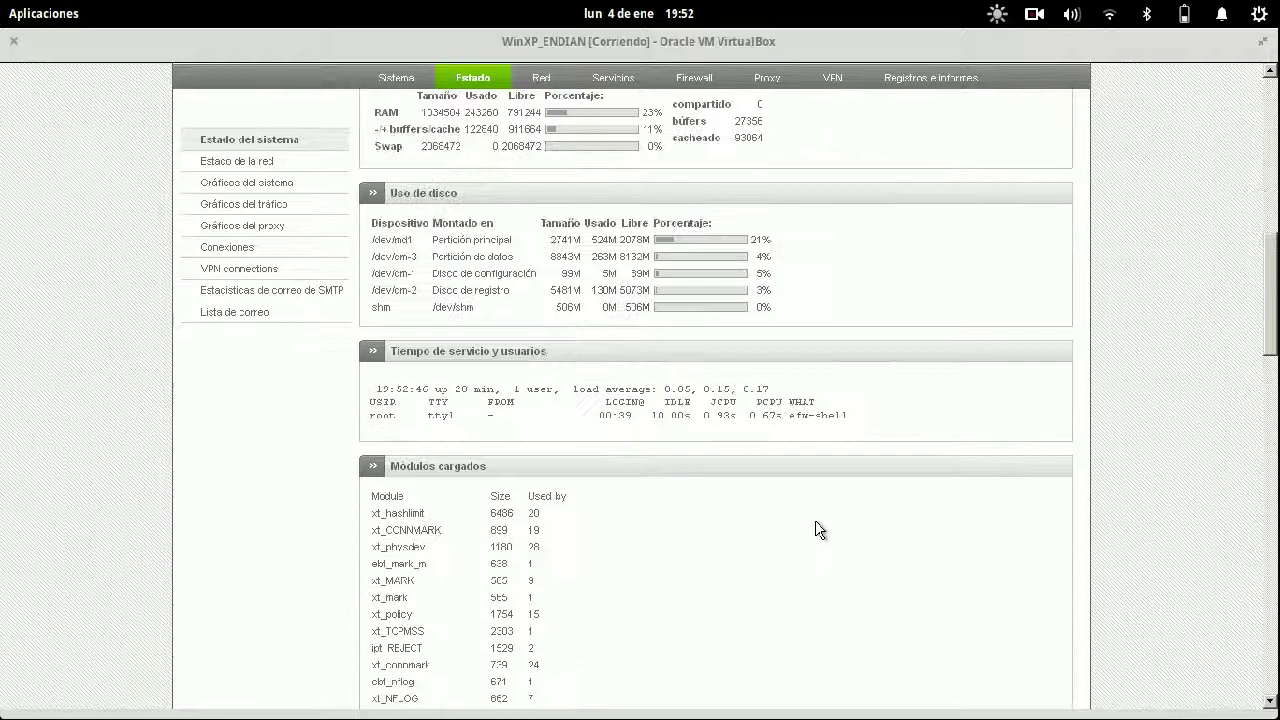
pyautogui.scroll(3, 820, 528)
# Place the Endian 30 console clear of the web page's memory table and check memory with free /m and free -m.
pyautogui.press('super')
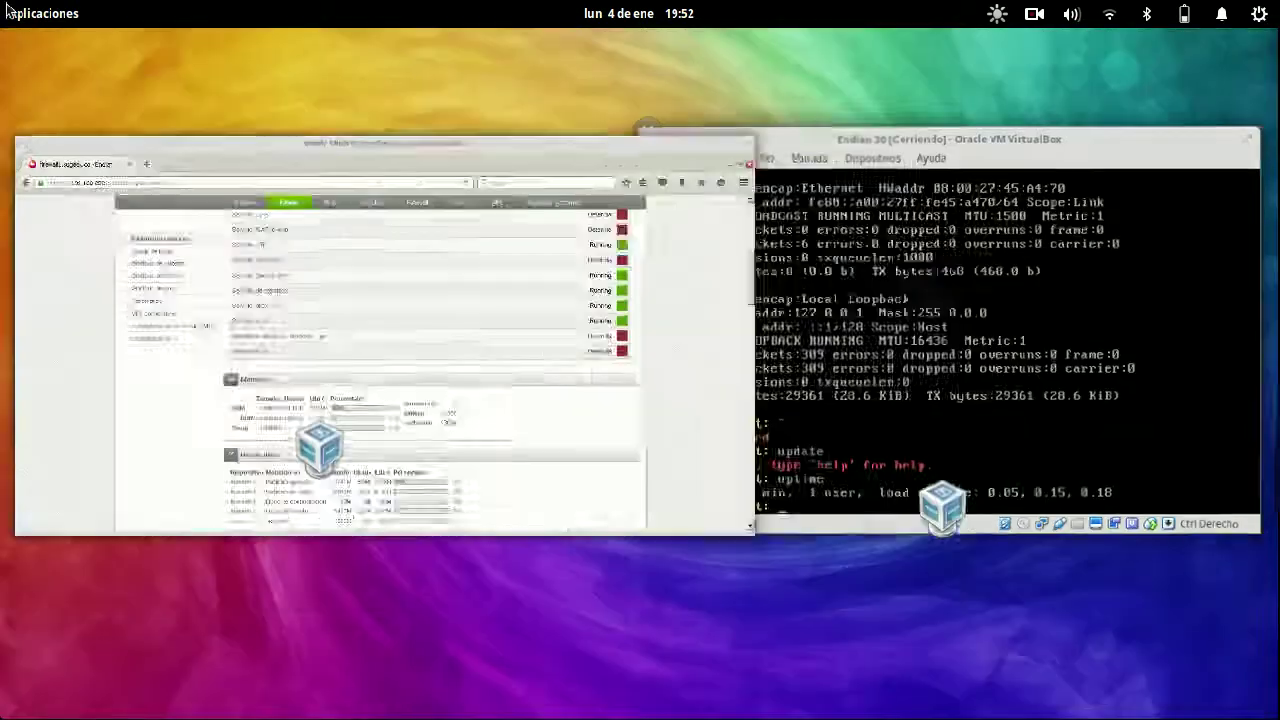
pyautogui.click(797, 165)
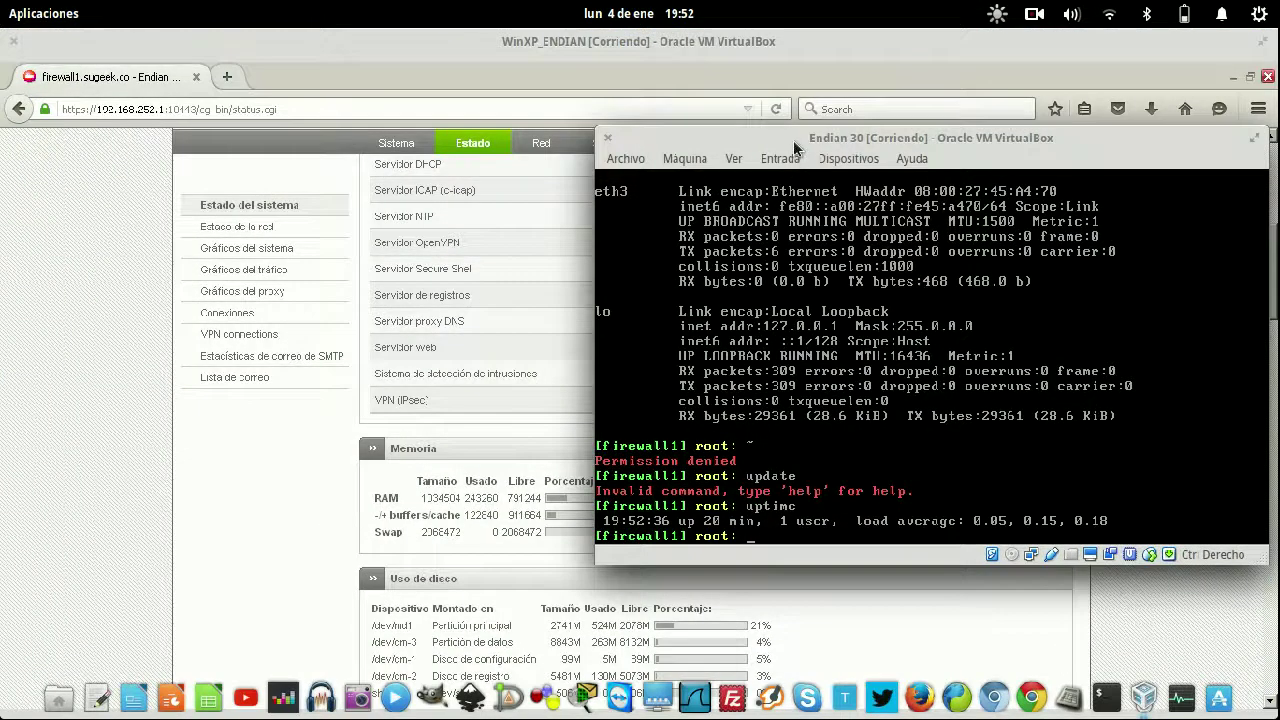
pyautogui.moveTo(797, 140); pyautogui.dragTo(892, 44)
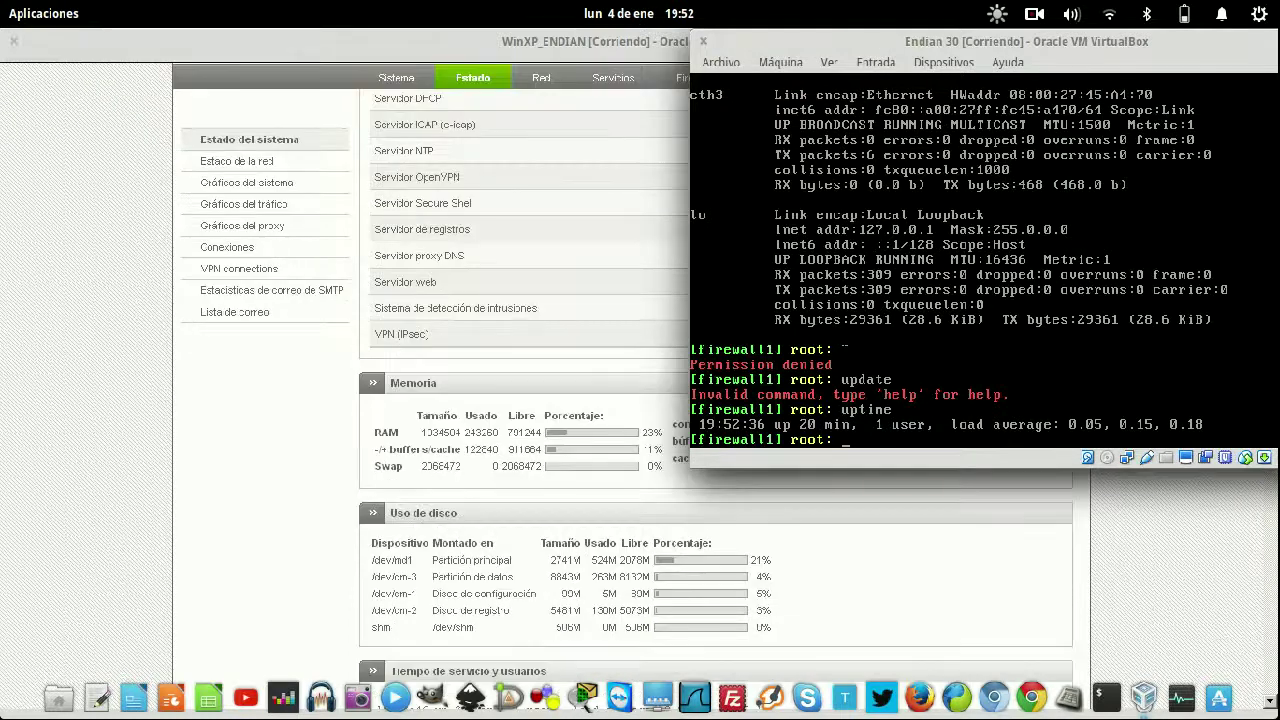
pyautogui.write('free//m')
pyautogui.press('Return')
pyautogui.press('Up')
pyautogui.press('BackSpace')
pyautogui.press('BackSpace')
pyautogui.write('-m')
pyautogui.press('Return')
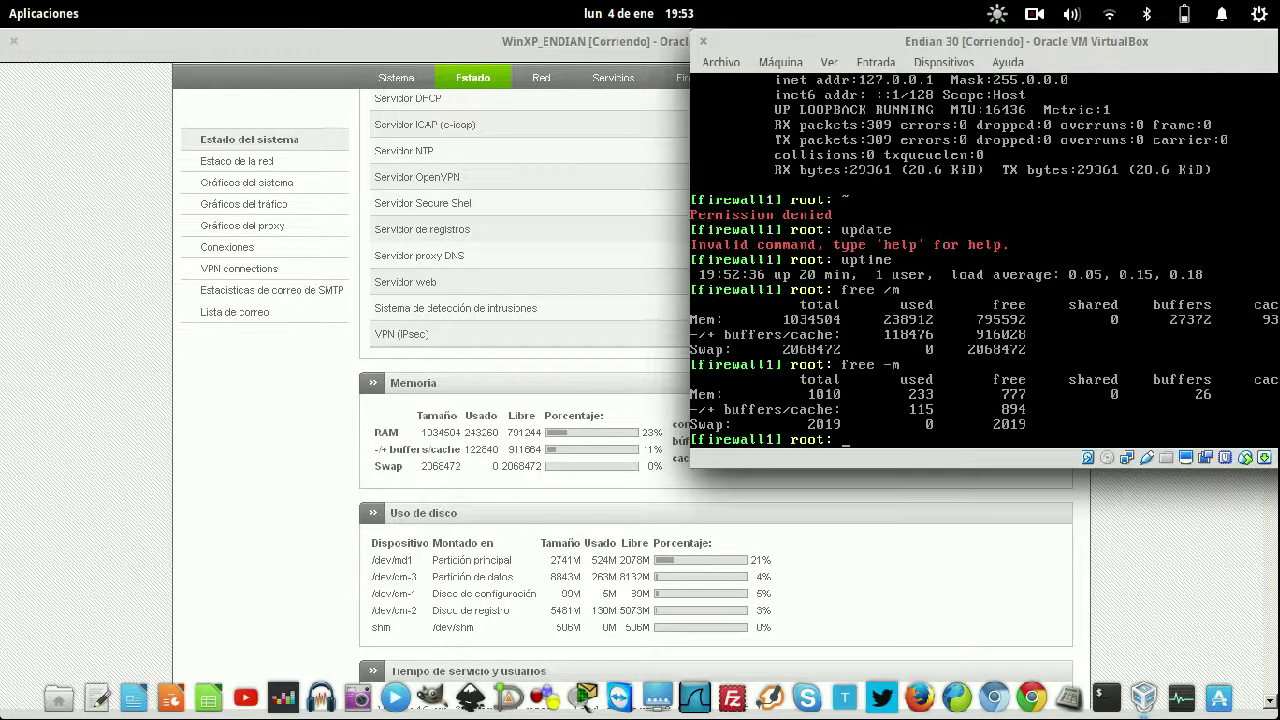
# List disk usage in the console with df -m and review the web status page down to the kernel version.
pyautogui.write('df -m')
pyautogui.press('Return')
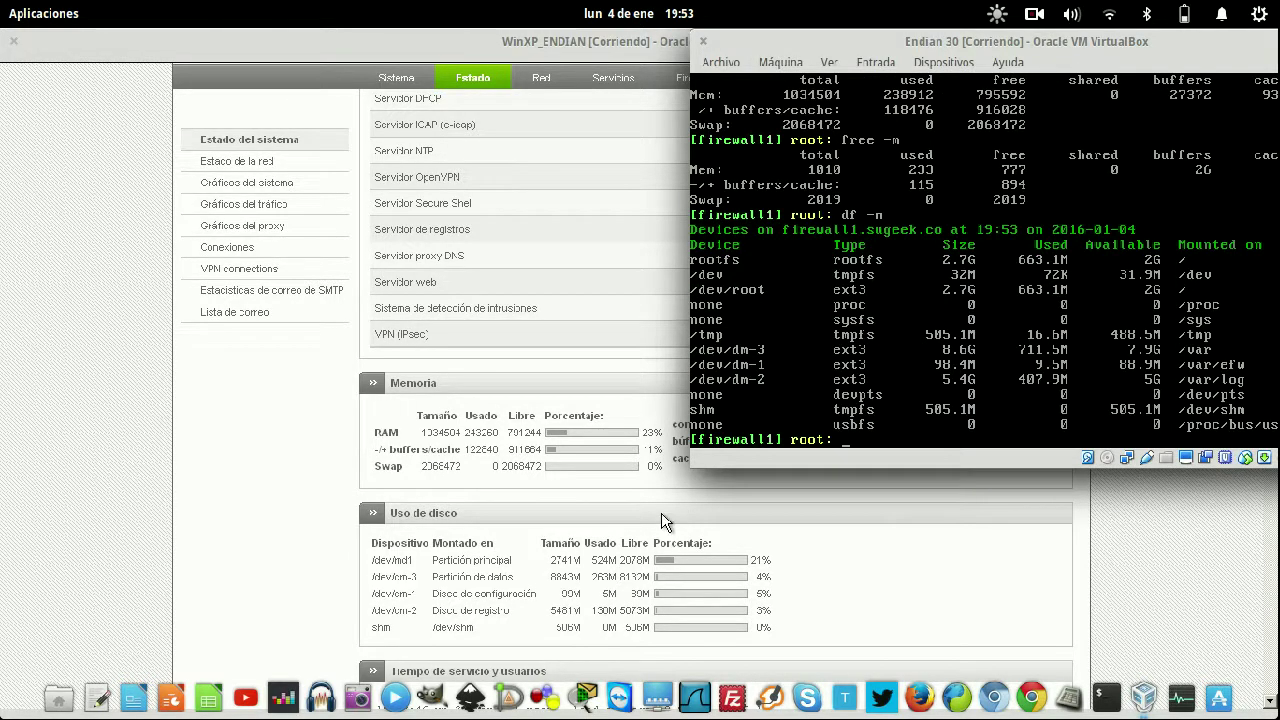
pyautogui.scroll(-10, 662, 517)
pyautogui.scroll(4, 660, 513)
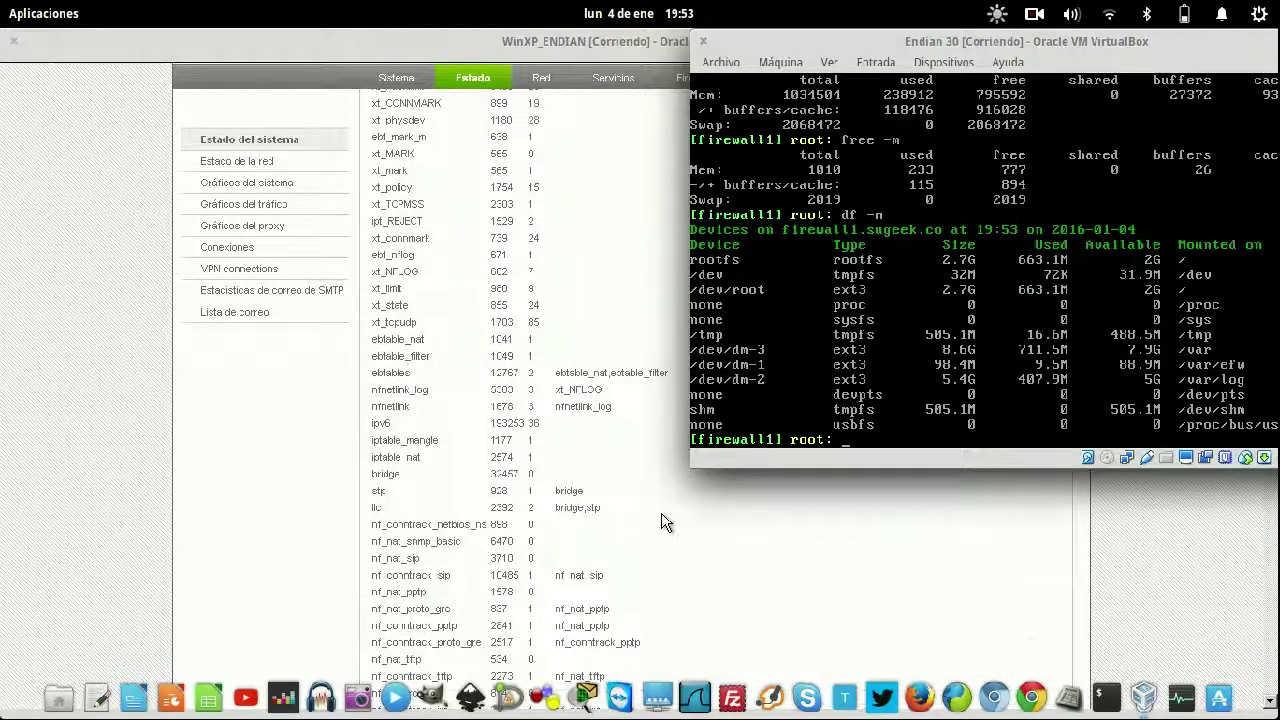
pyautogui.scroll(-10, 662, 517)
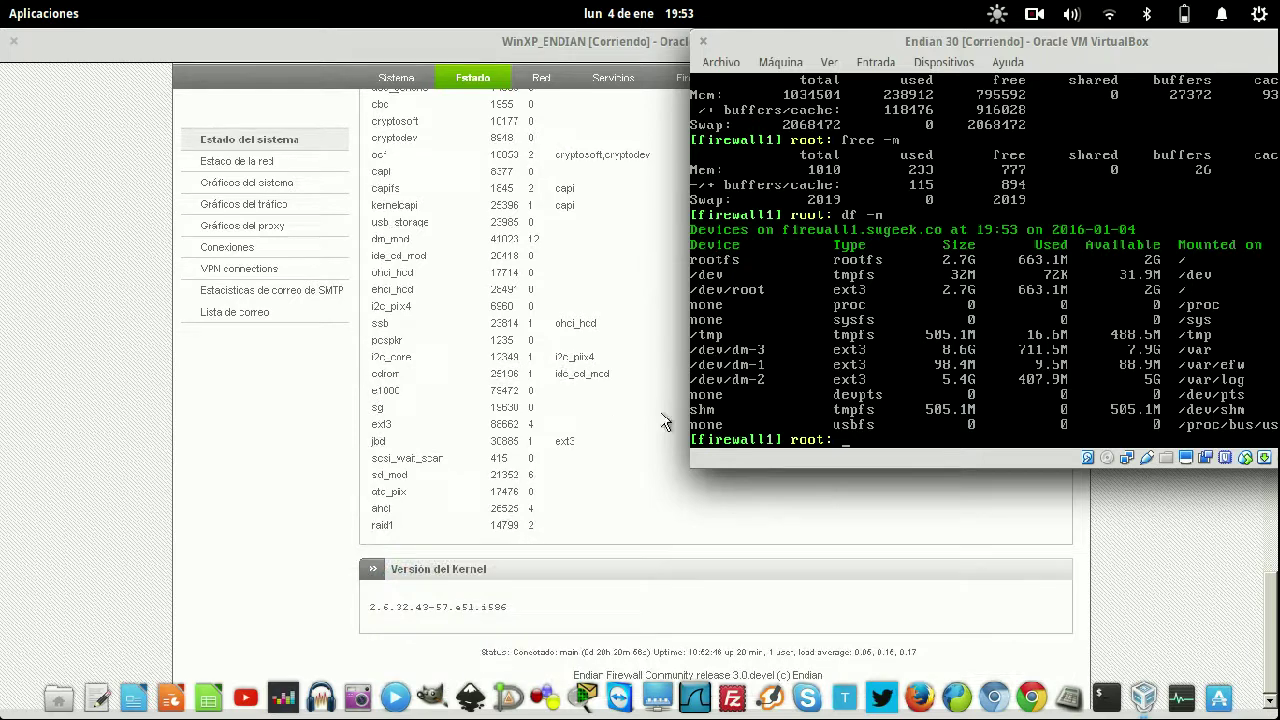
# Review the network status page's interfaces, NIC status, routing table and ARP table entries.
pyautogui.click(272, 162)
pyautogui.scroll(-5, 669, 373)
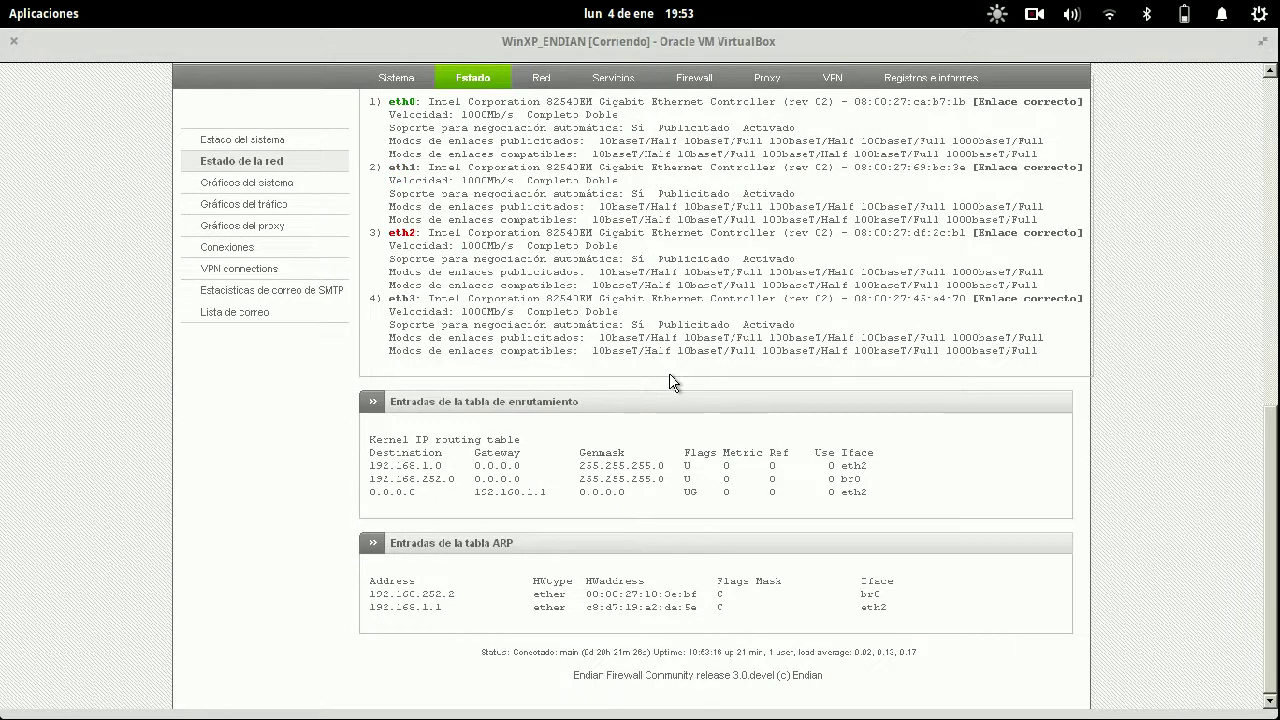
pyautogui.scroll(10, 669, 373)
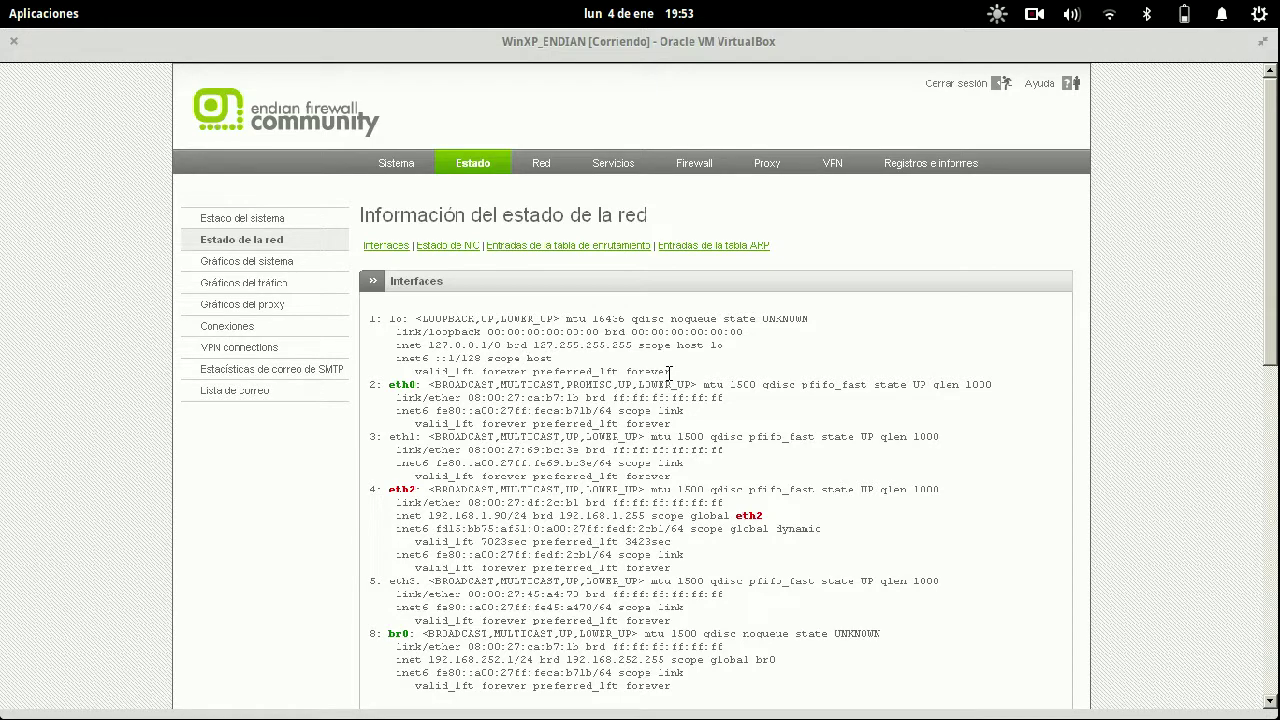
pyautogui.scroll(-10, 669, 373)
pyautogui.scroll(10, 669, 373)
pyautogui.click(617, 248)
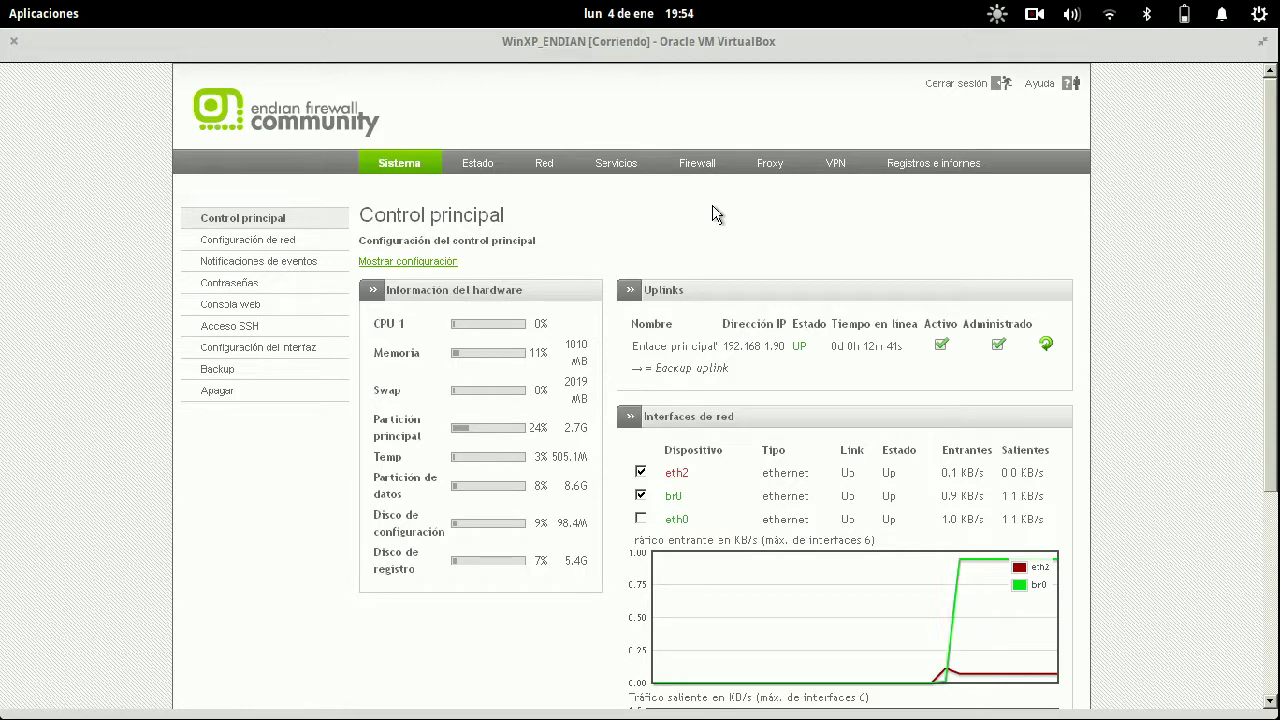
# View only the Firewall log in the live log viewer of Registros e informes, and close the viewer.
pyautogui.click(966, 165)
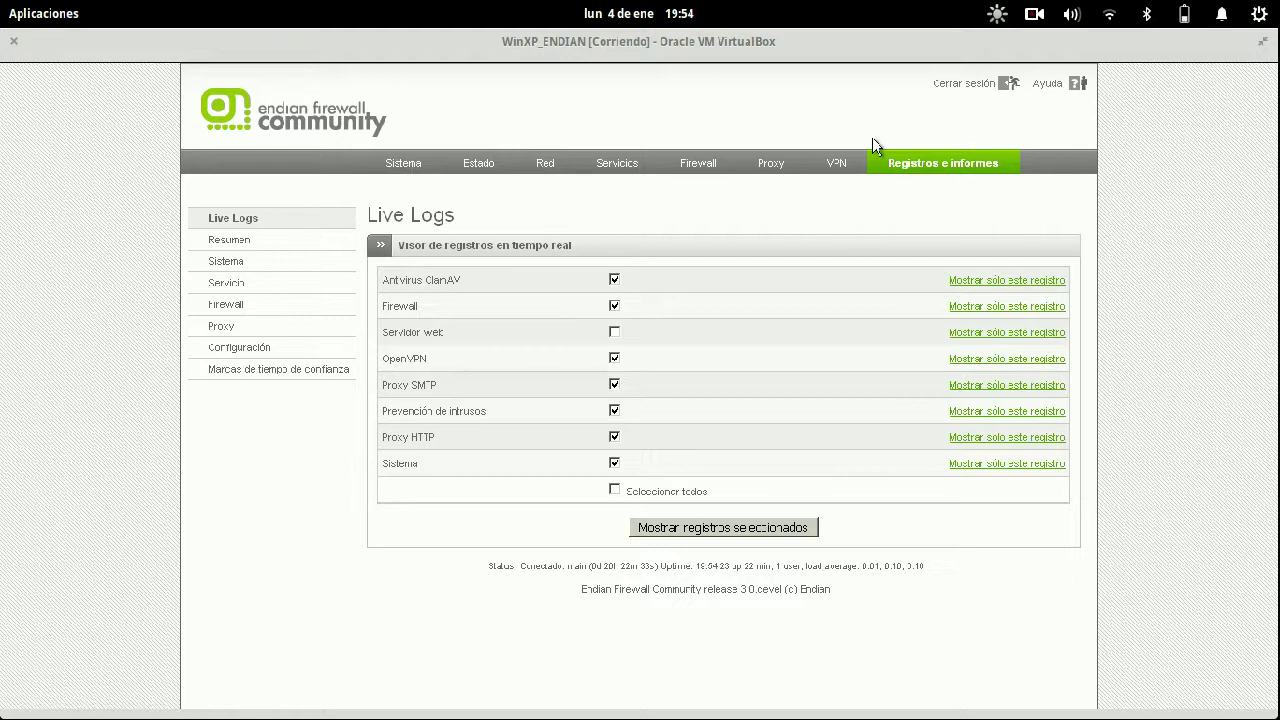
pyautogui.click(998, 306)
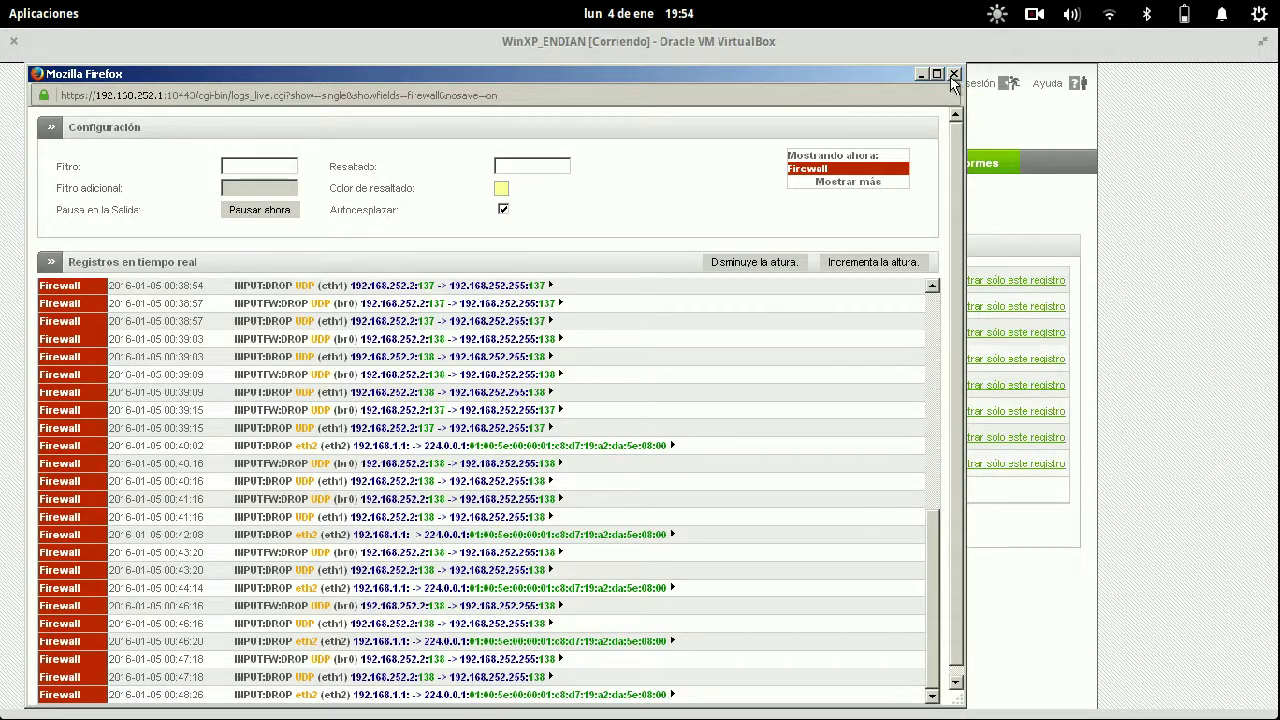
pyautogui.click(954, 75)
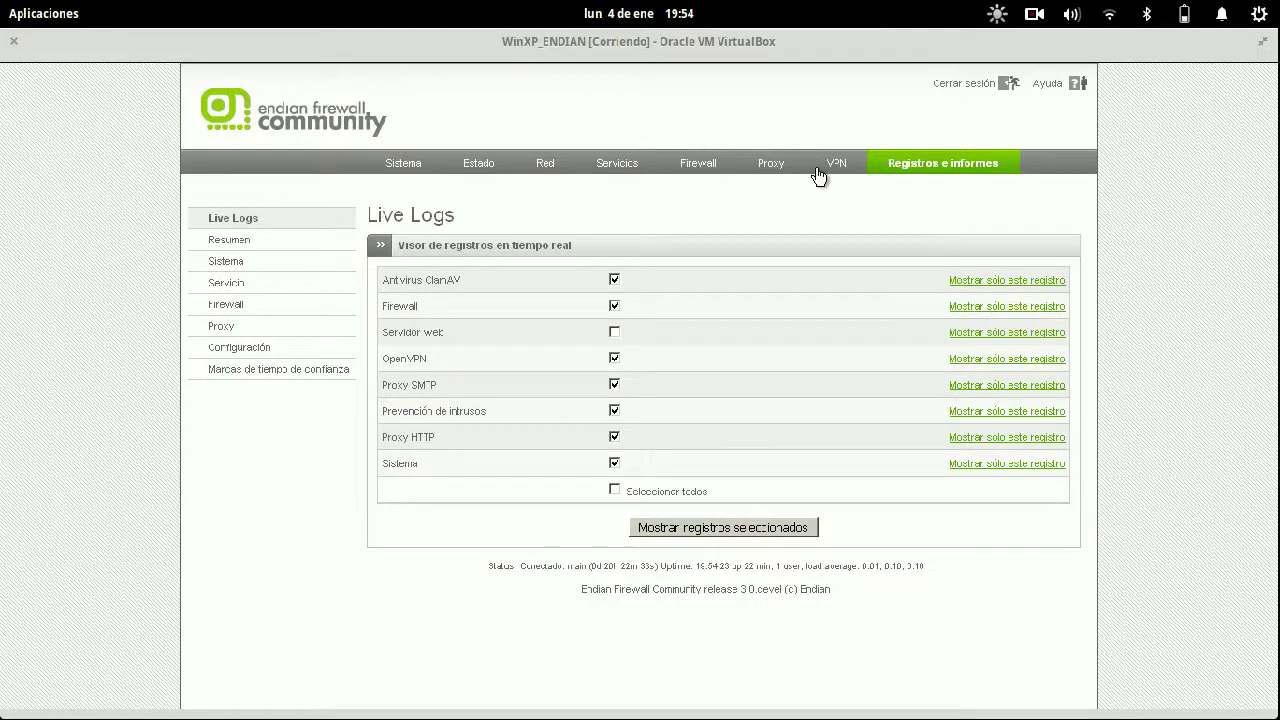